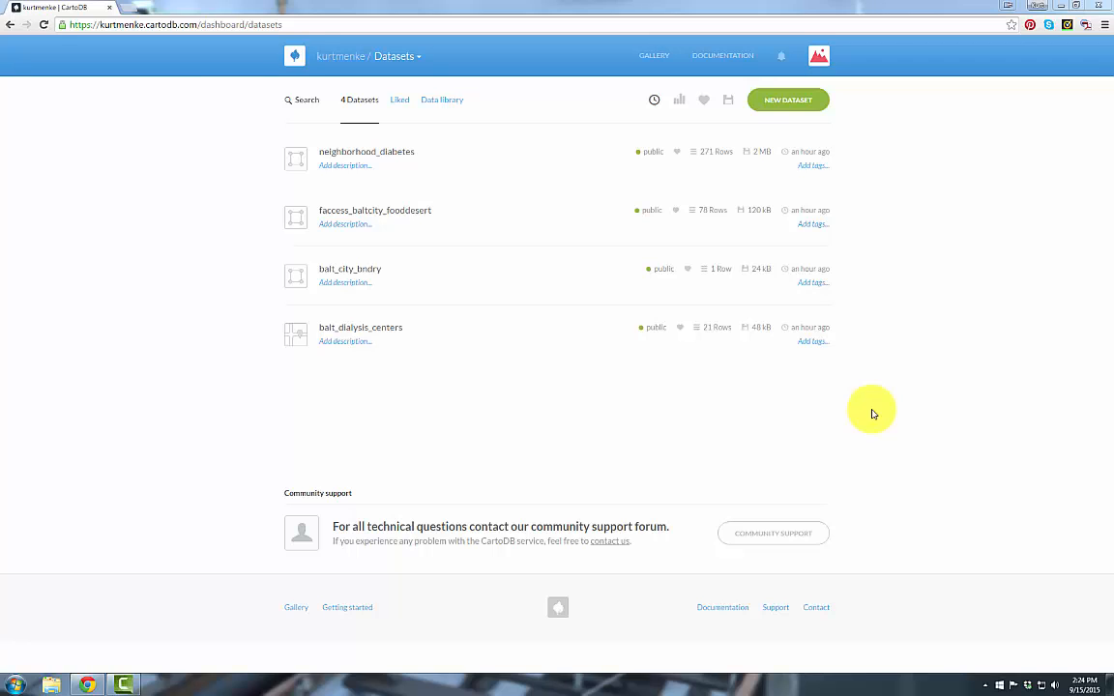
Step: Switch the dashboard from datasets to maps and open the balt_dialysis_centers 1 map
left_click(413, 60)
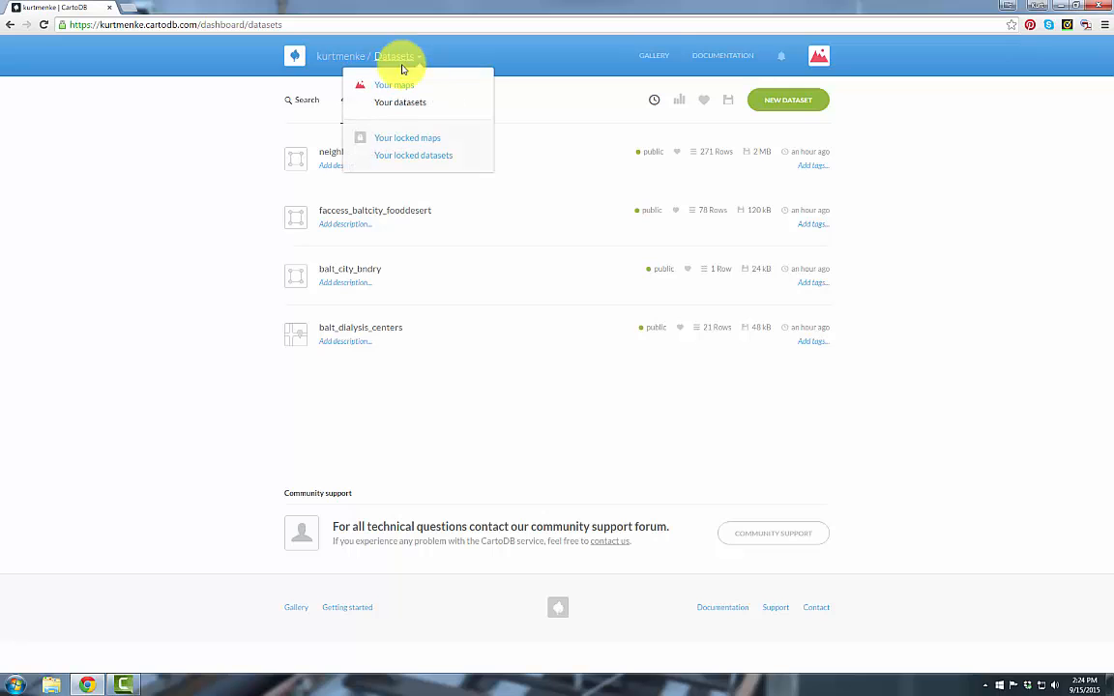
left_click(392, 87)
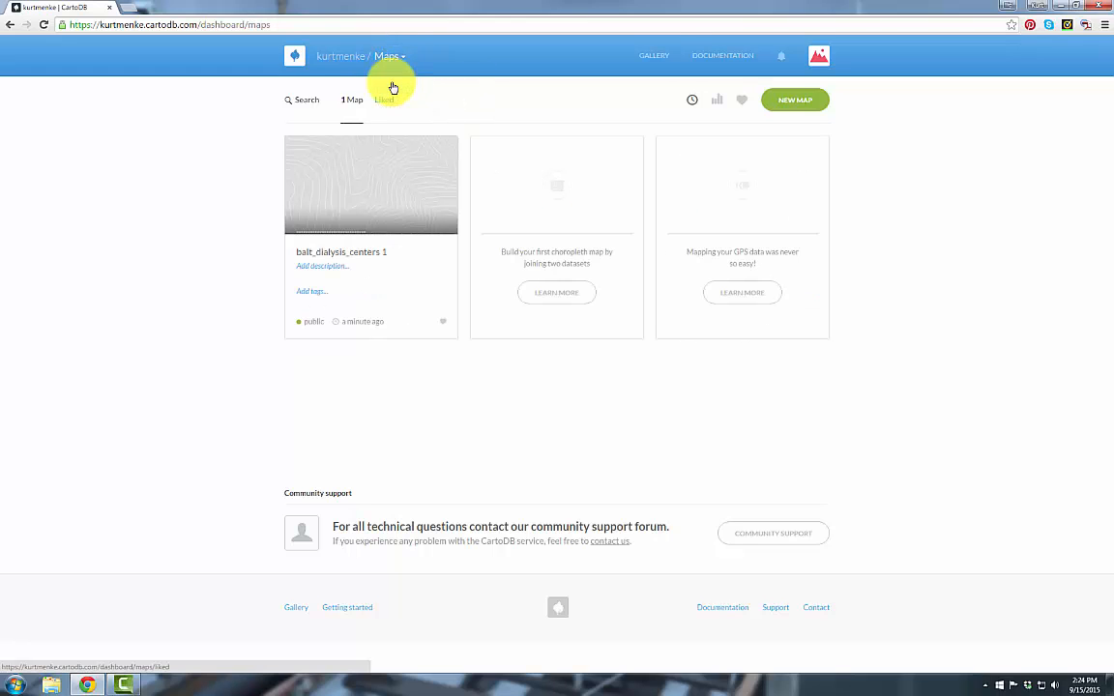
left_click(347, 258)
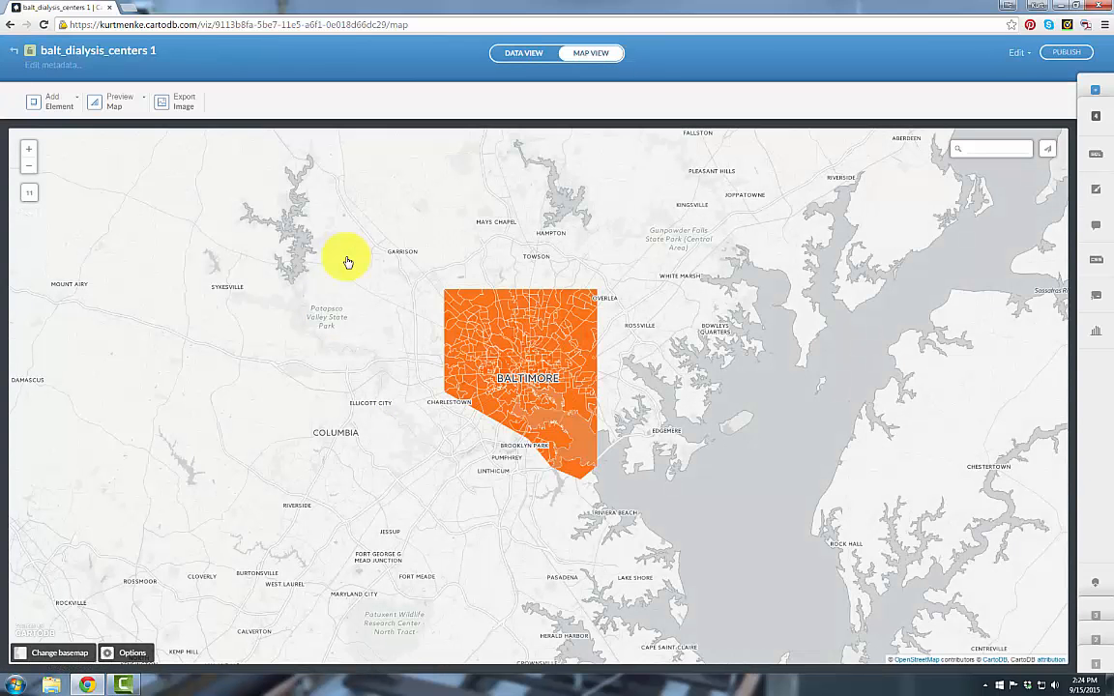
Step: Add a title element to the map and replace its default text with "Baltimore Diabetes"
left_click(29, 150)
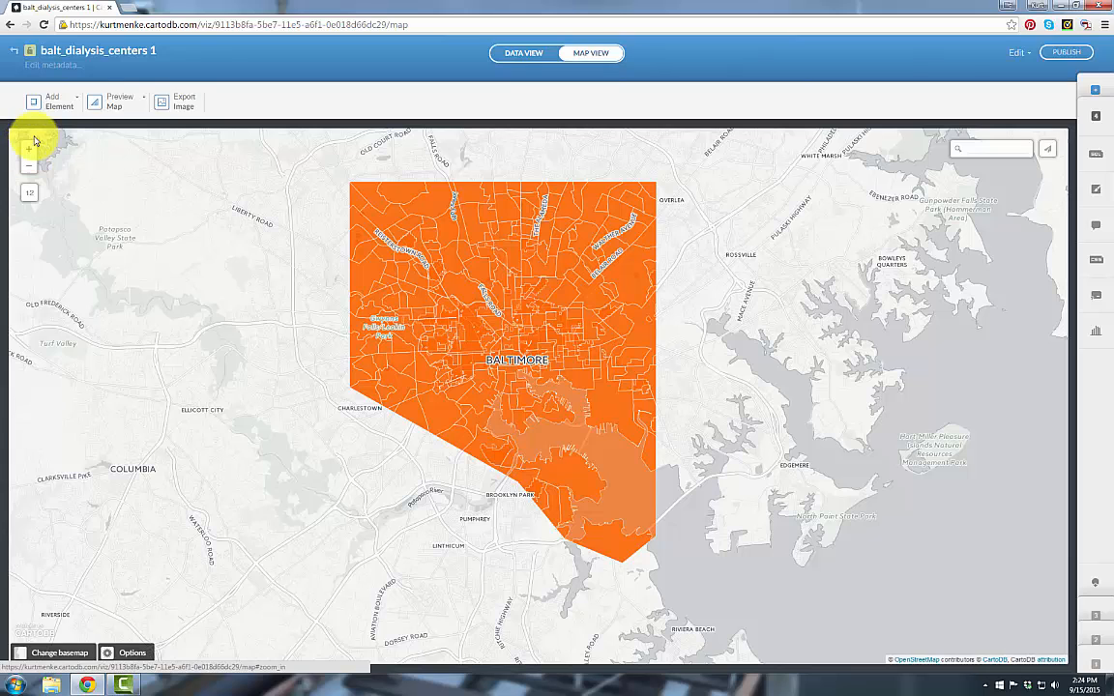
left_click(62, 106)
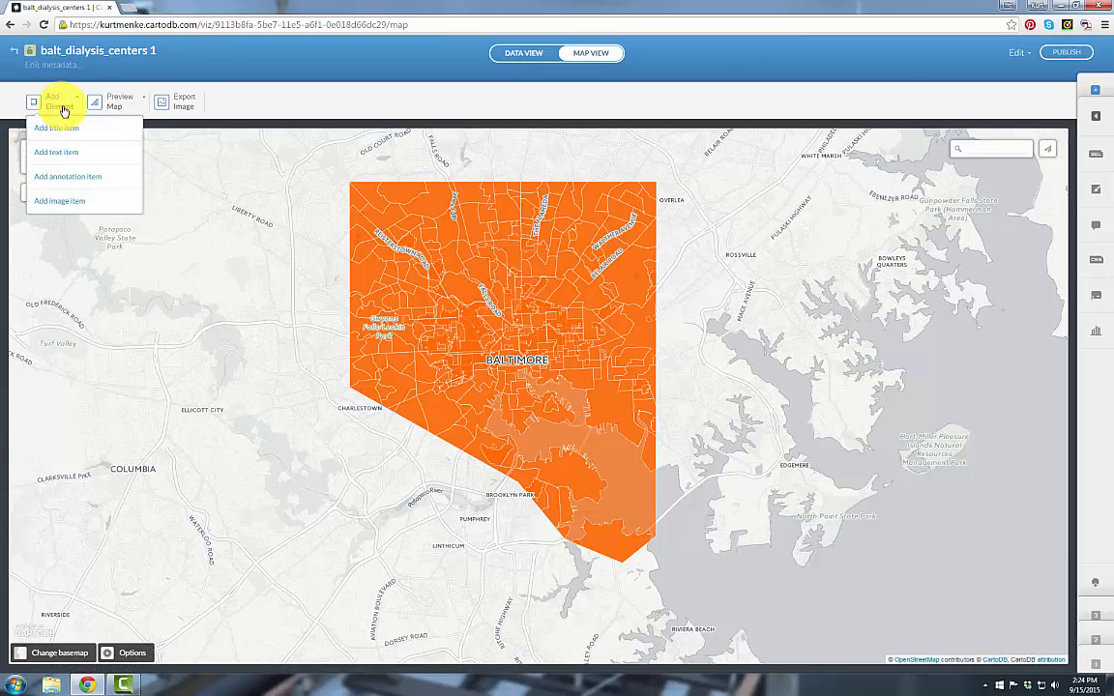
left_click(57, 129)
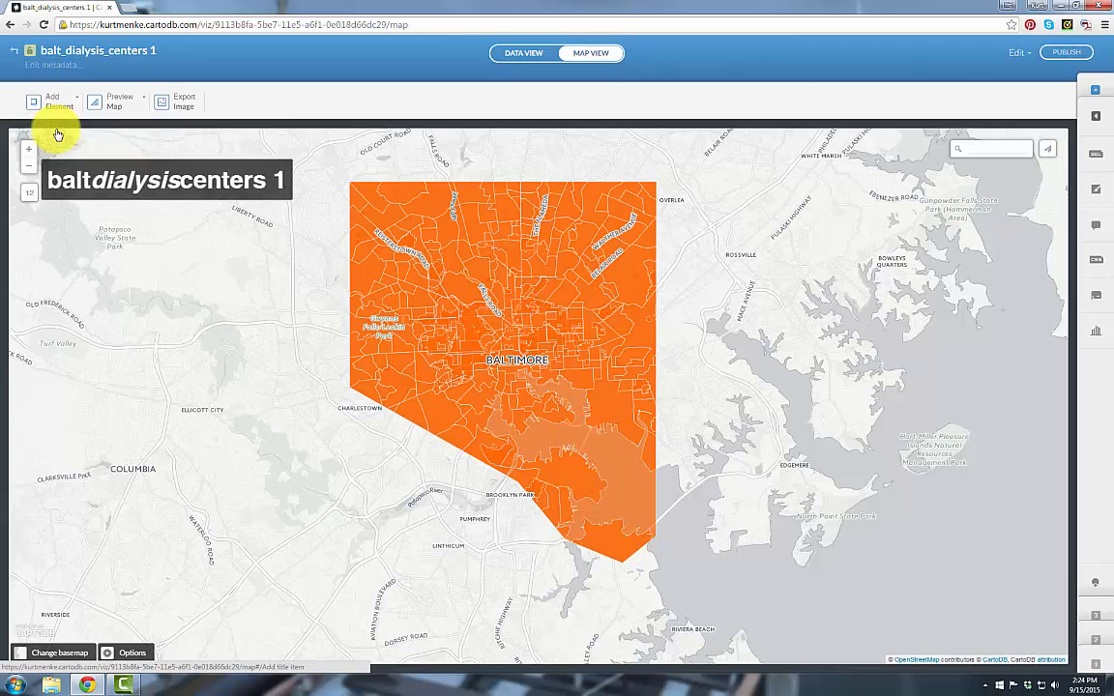
double_click(60, 181)
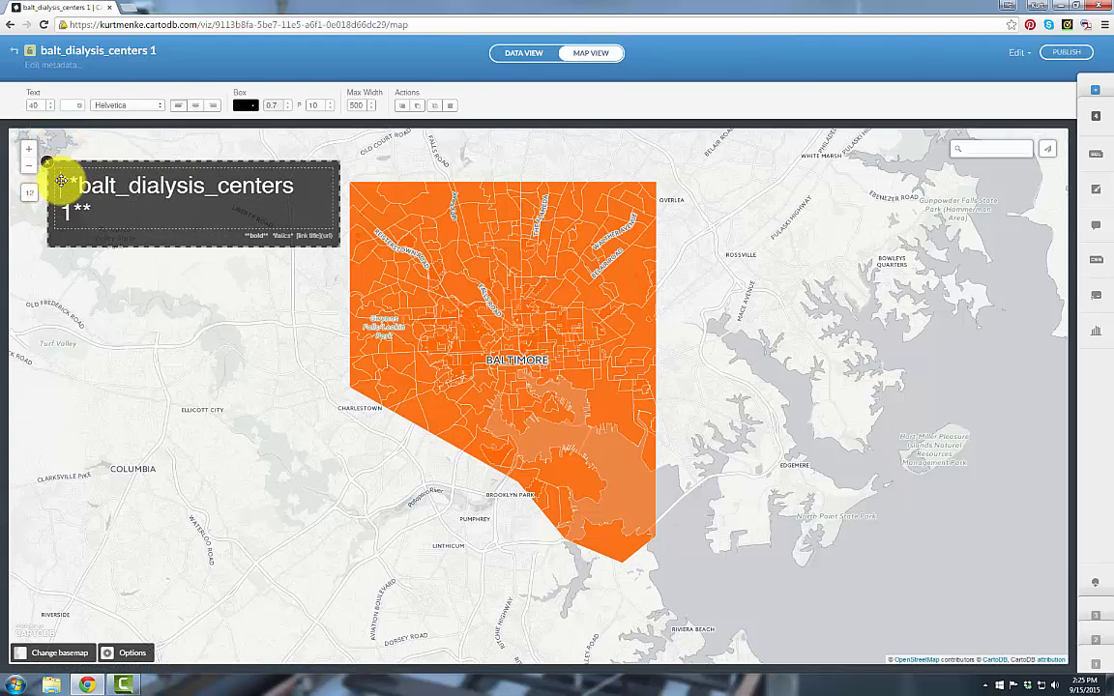
key("Delete")
key("Delete")
key("Delete")
key("Delete")
key("Delete")
key("Delete")
key("Delete")
key("Delete")
key("Delete")
key("Delete")
key("Delete")
key("Delete")
key("Delete")
key("Delete")
key("Delete")
key("Delete")
key("Delete")
key("Delete")
key("Delete")
key("Delete")
type("B")
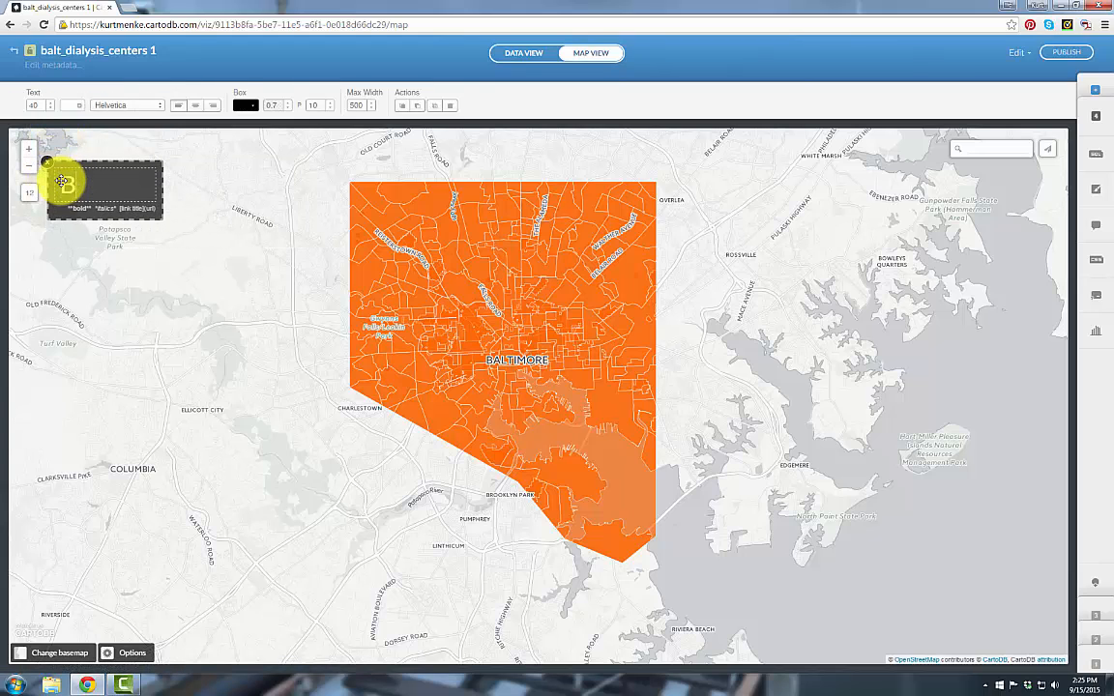
type("altimore")
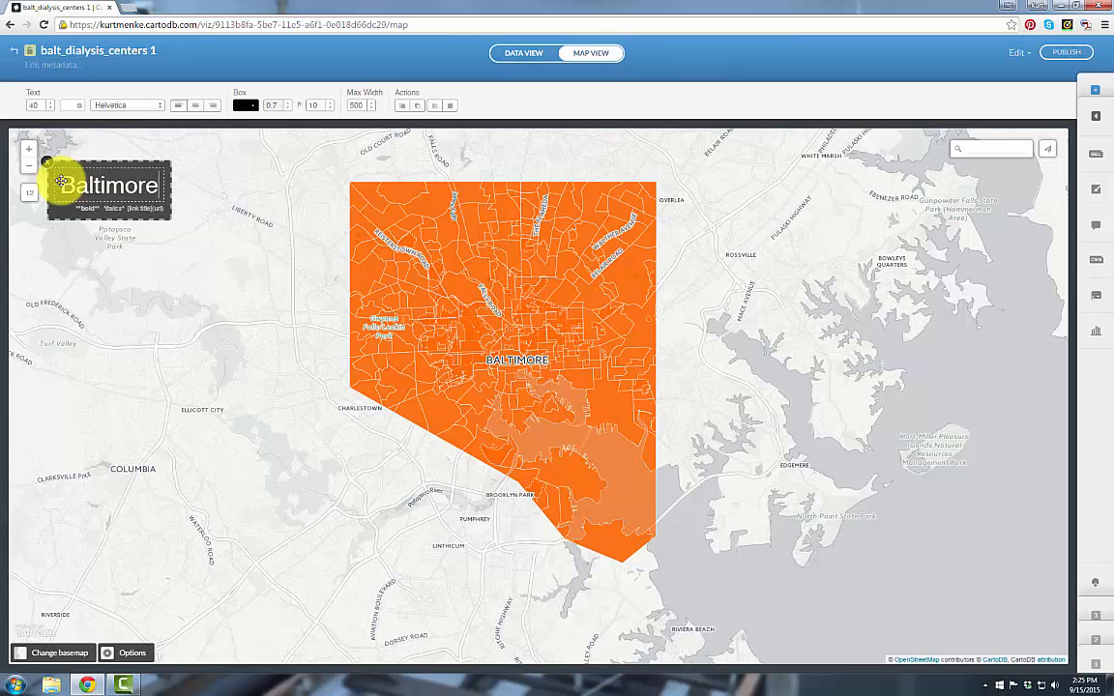
type(" Diabetes")
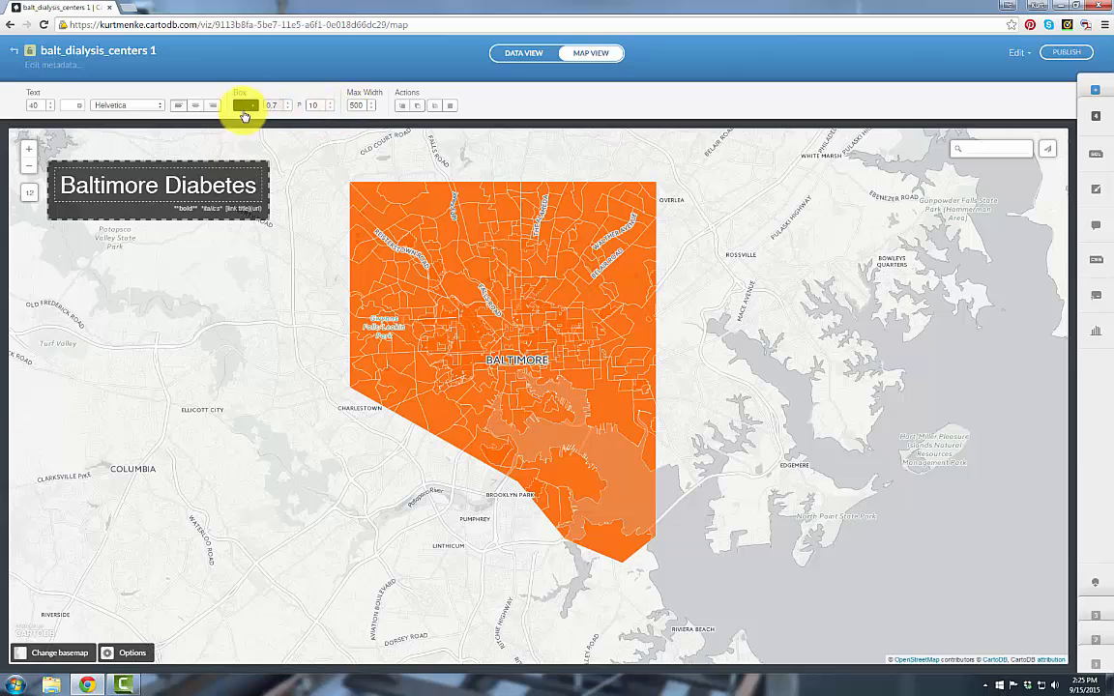
left_click(189, 258)
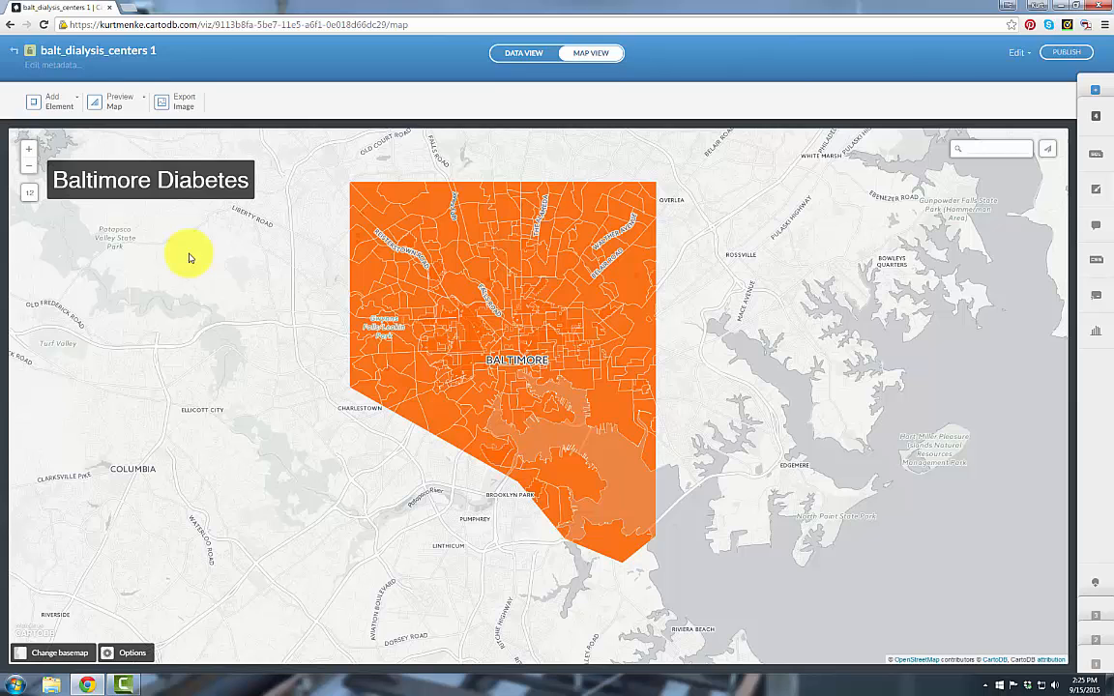
Step: Rename the map "Baltimore Diabetes" in its metadata and save
left_click(46, 67)
left_click_drag(582, 162, 410, 163)
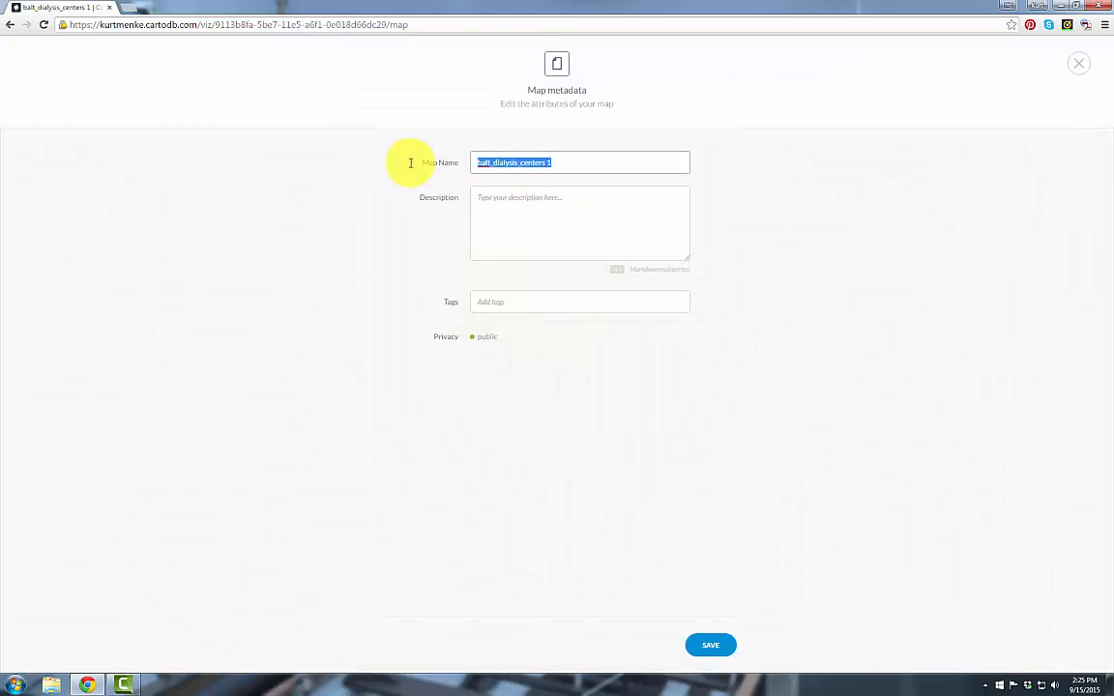
type("Balt")
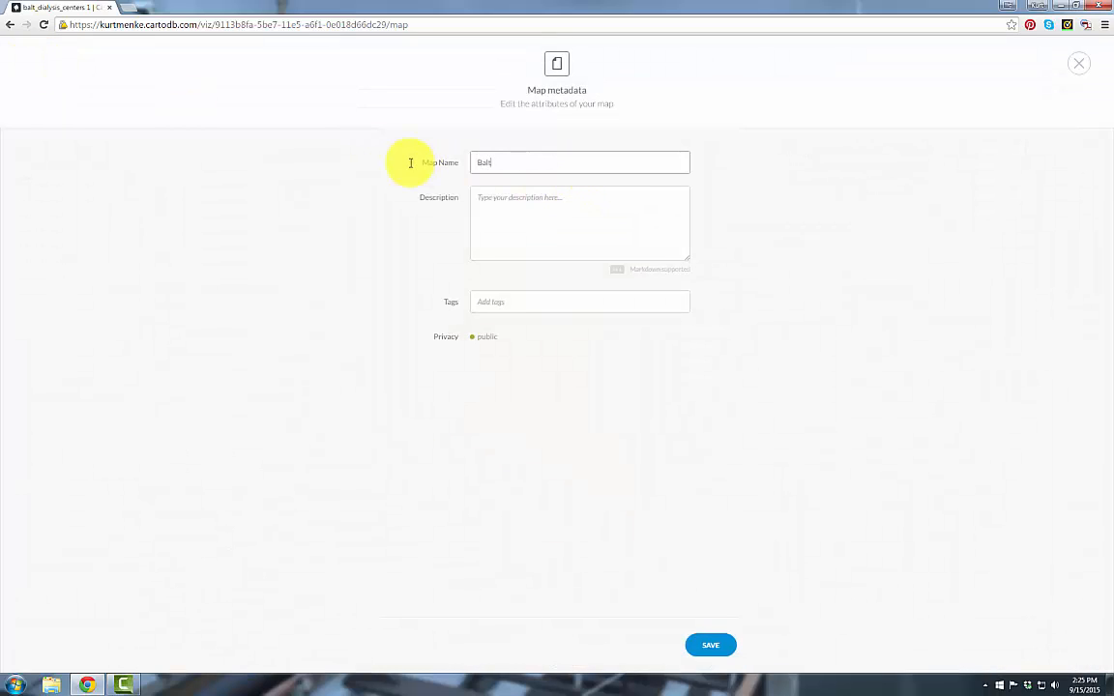
type("imore Diabetes")
left_click(705, 644)
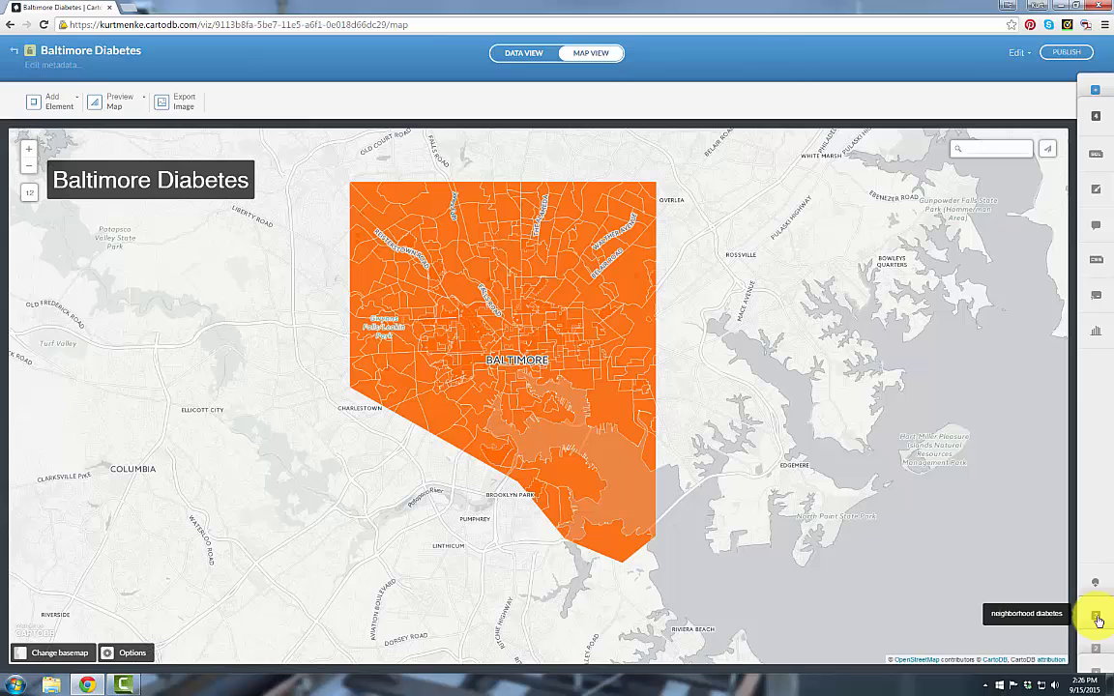
Step: Style the neighborhood diabetes layer as a choropleth based on the baltcity_d column
left_click(1097, 619)
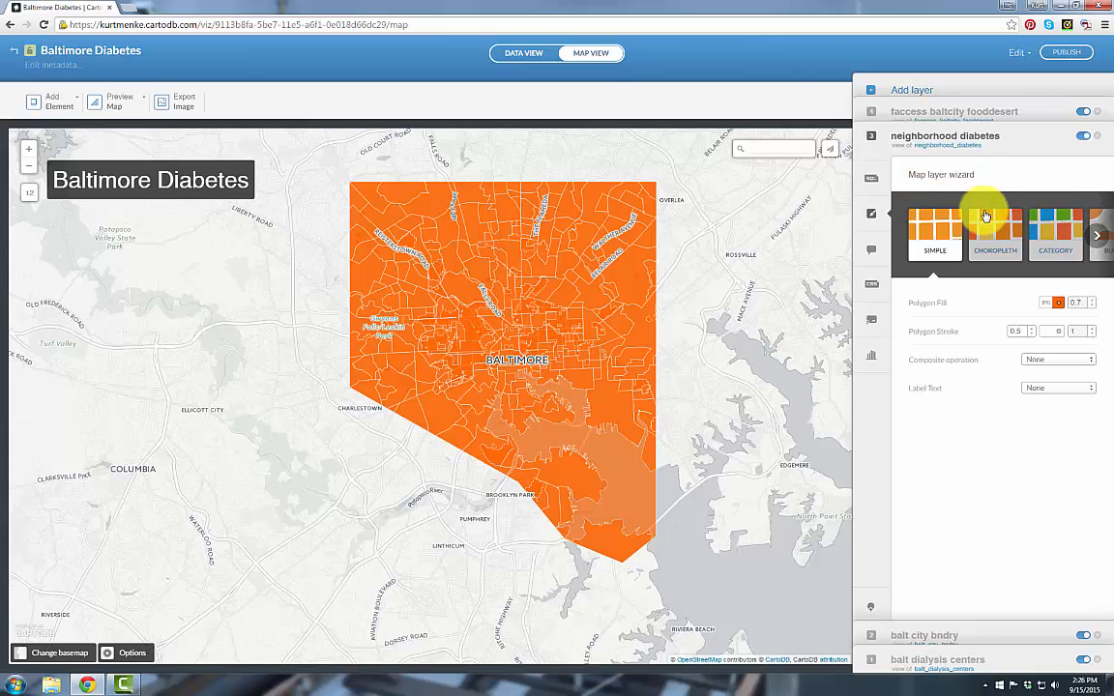
left_click(999, 235)
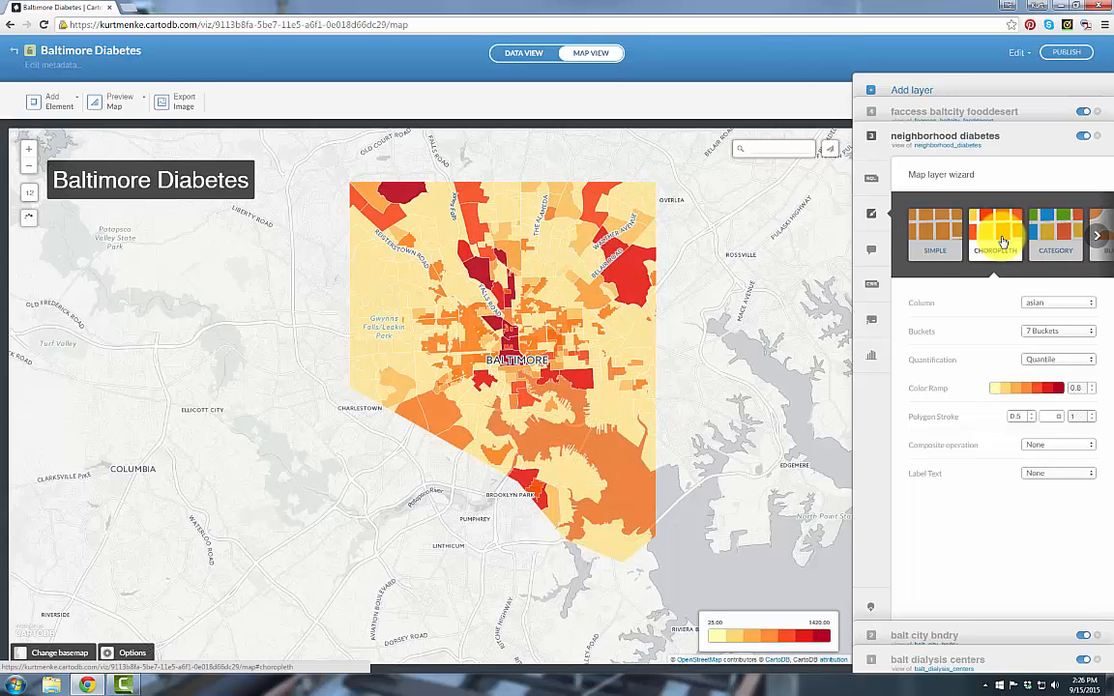
left_click(1052, 302)
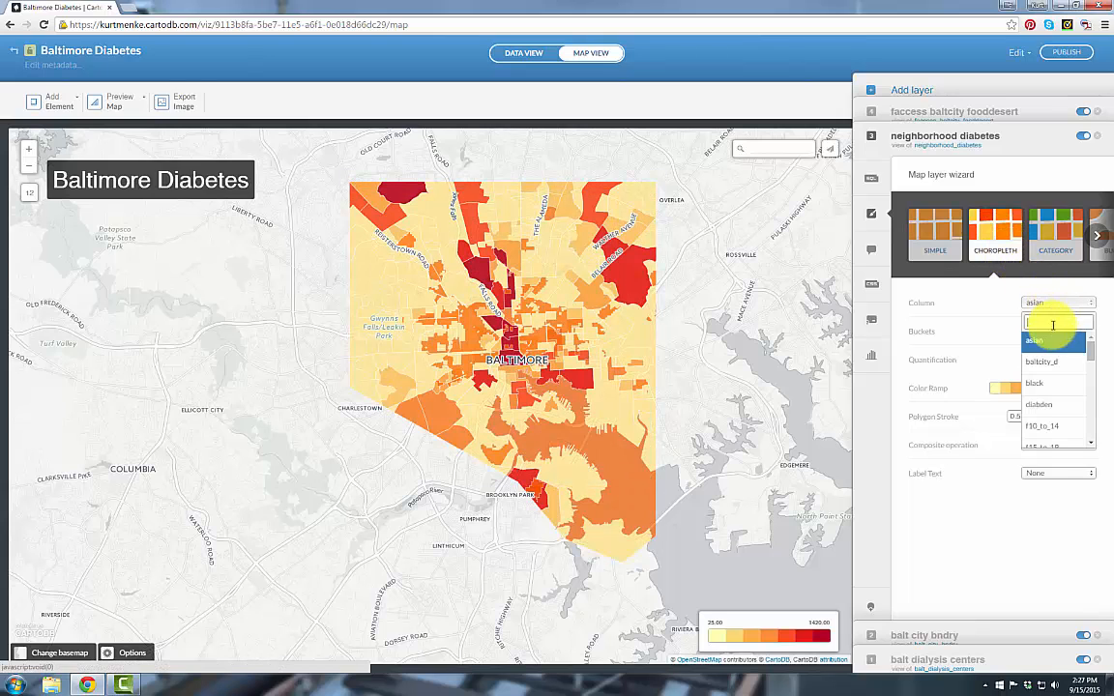
left_click(1052, 365)
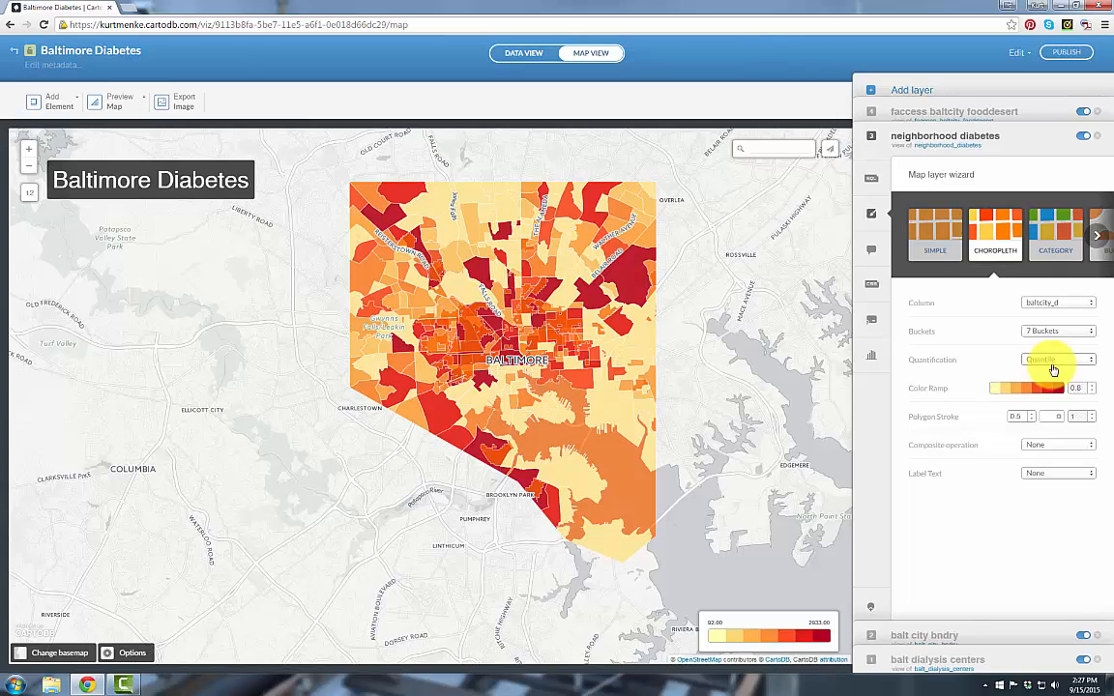
Step: Set the neighborhood diabetes choropleth to 5 buckets and its polygon stroke width to 0
left_click(1047, 329)
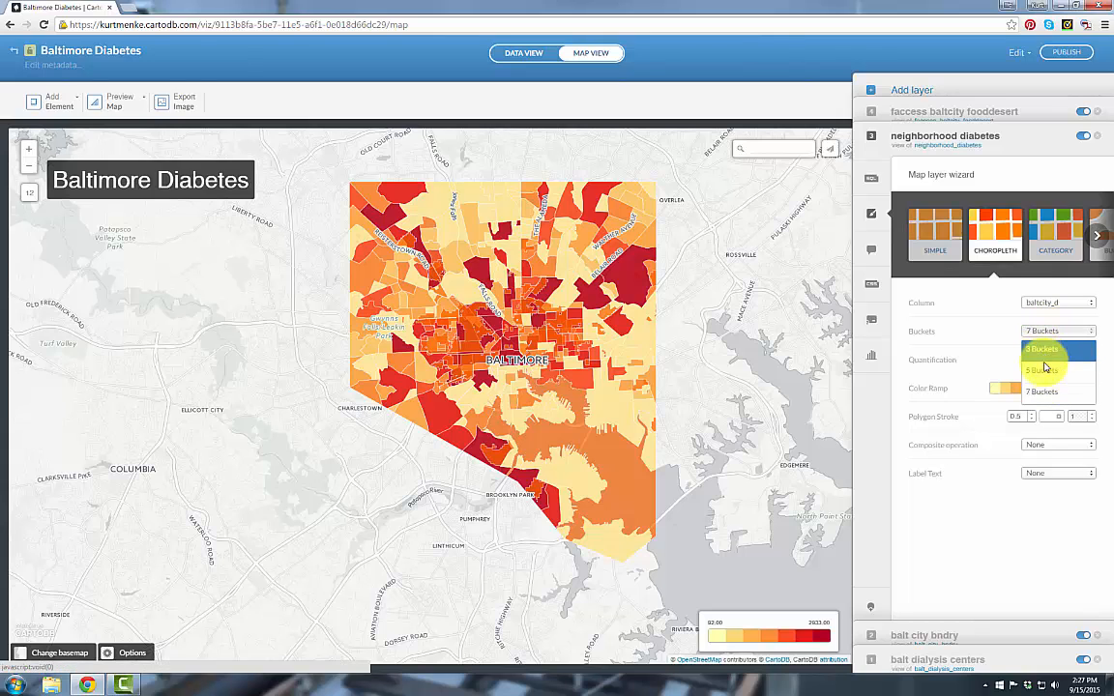
left_click(1045, 373)
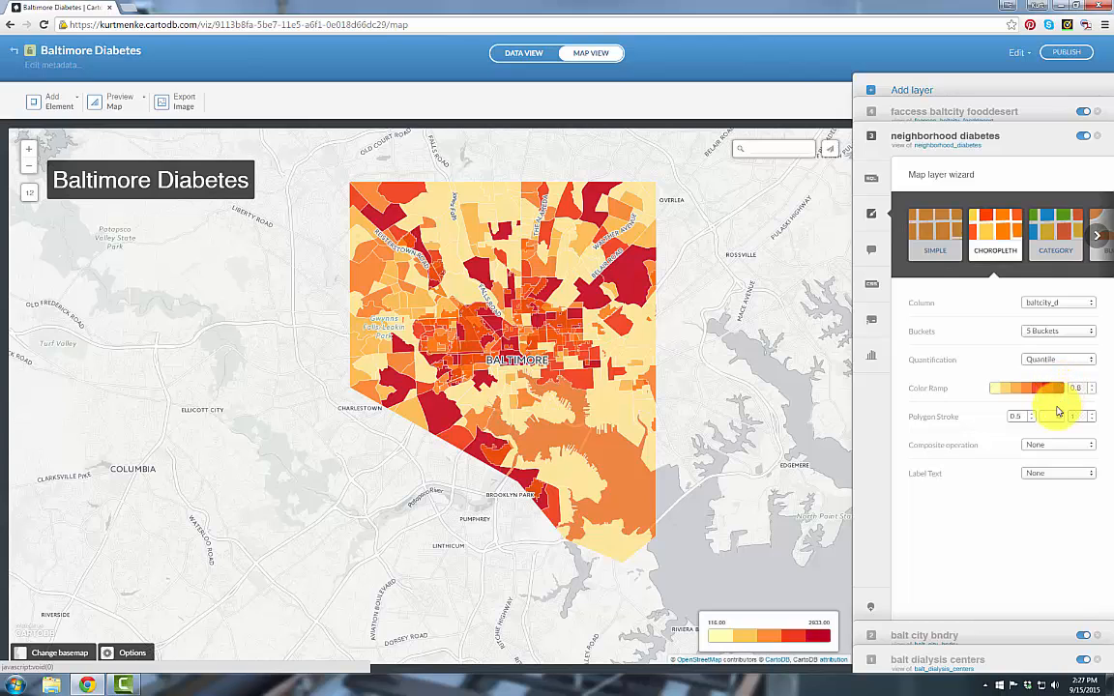
left_click(1032, 420)
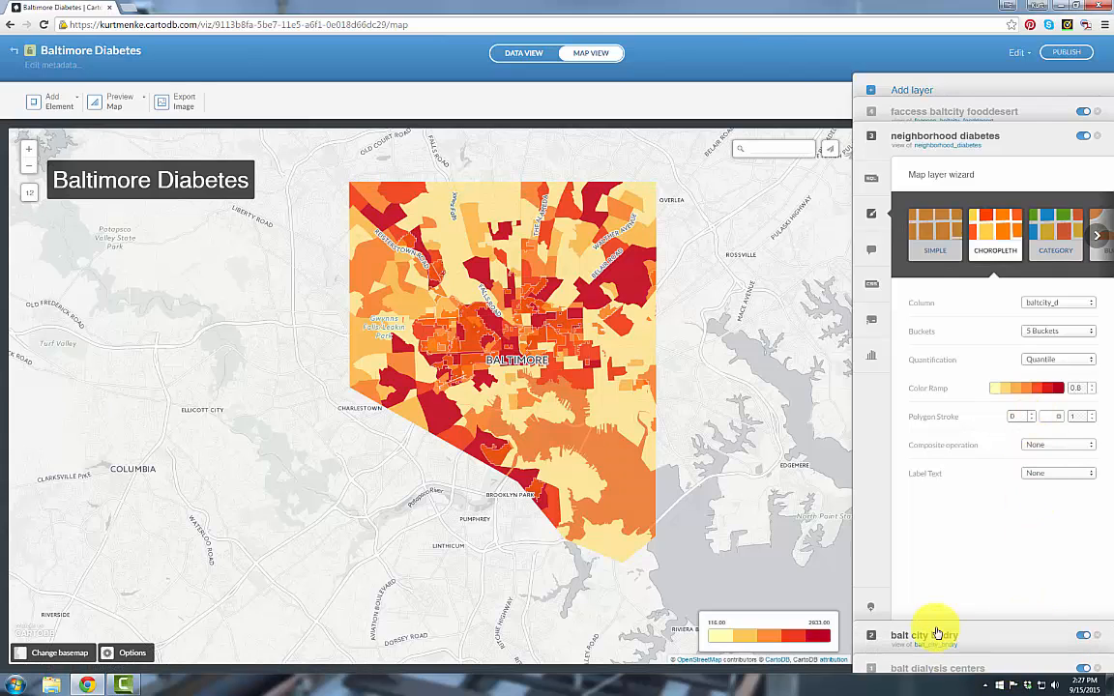
Step: Move the balt city bndry layer above all other layers and set its polygon fill opacity to 0
left_click_drag(924, 635, 947, 103)
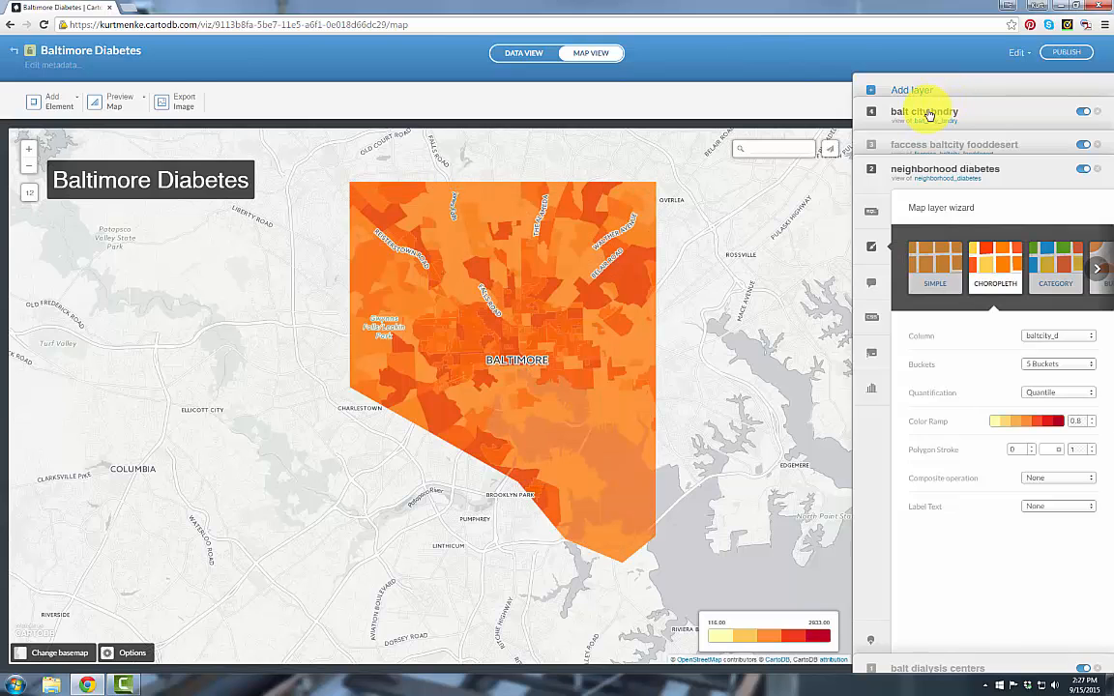
left_click(926, 112)
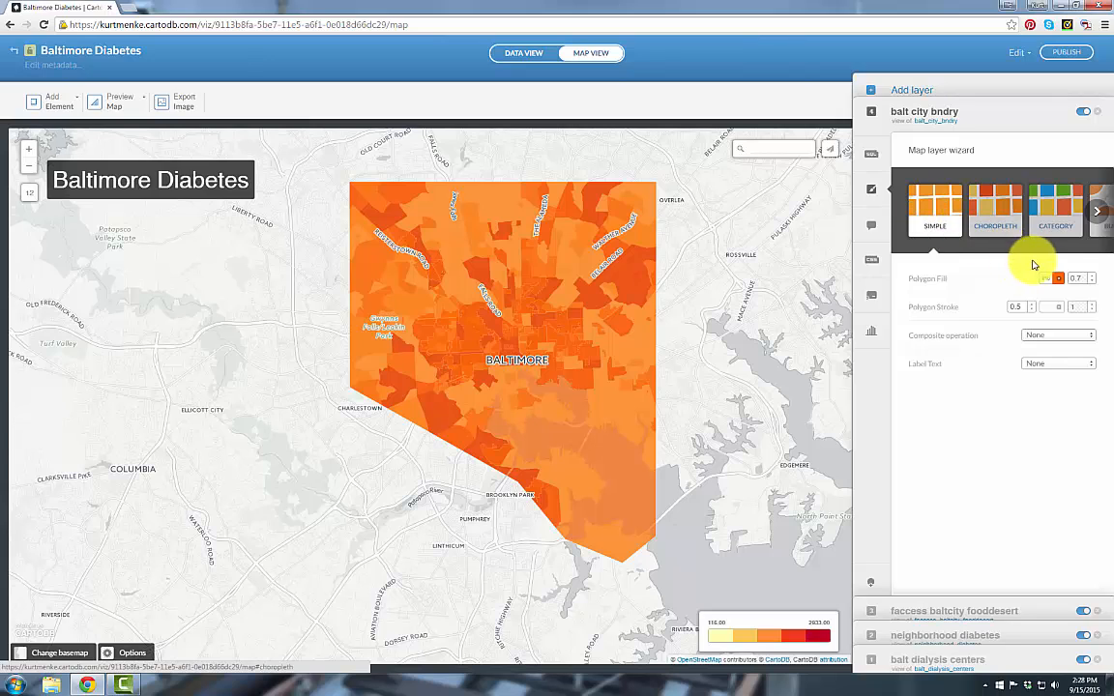
left_click(1092, 280)
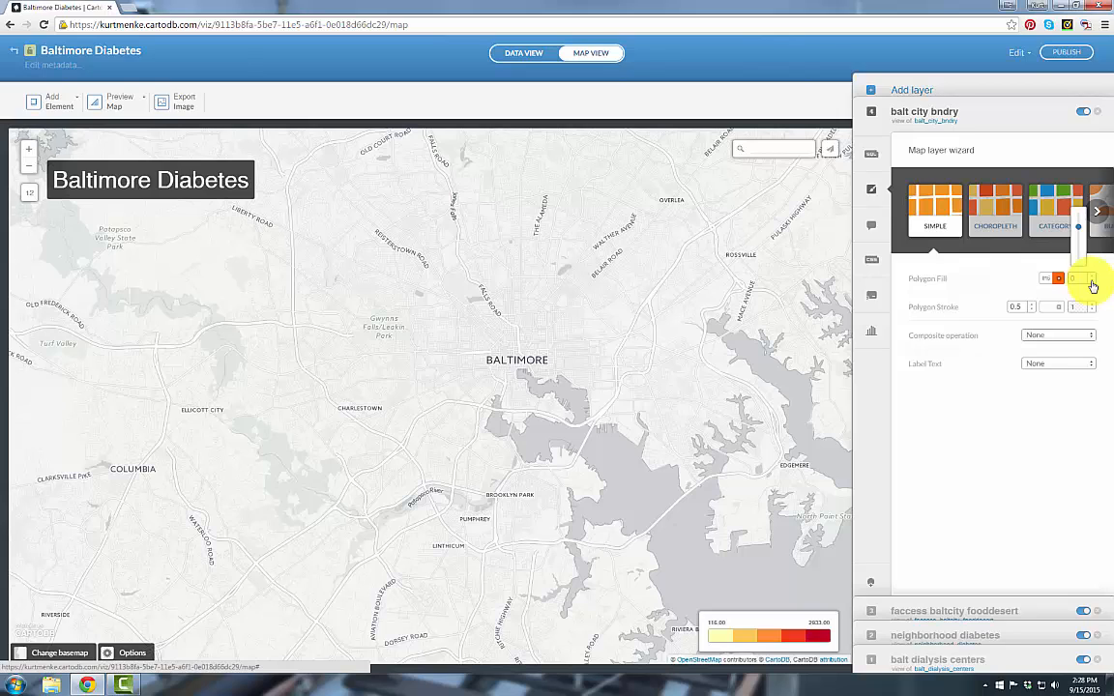
Step: Give the balt city bndry layer a black polygon stroke with a width of 1
left_click(1060, 312)
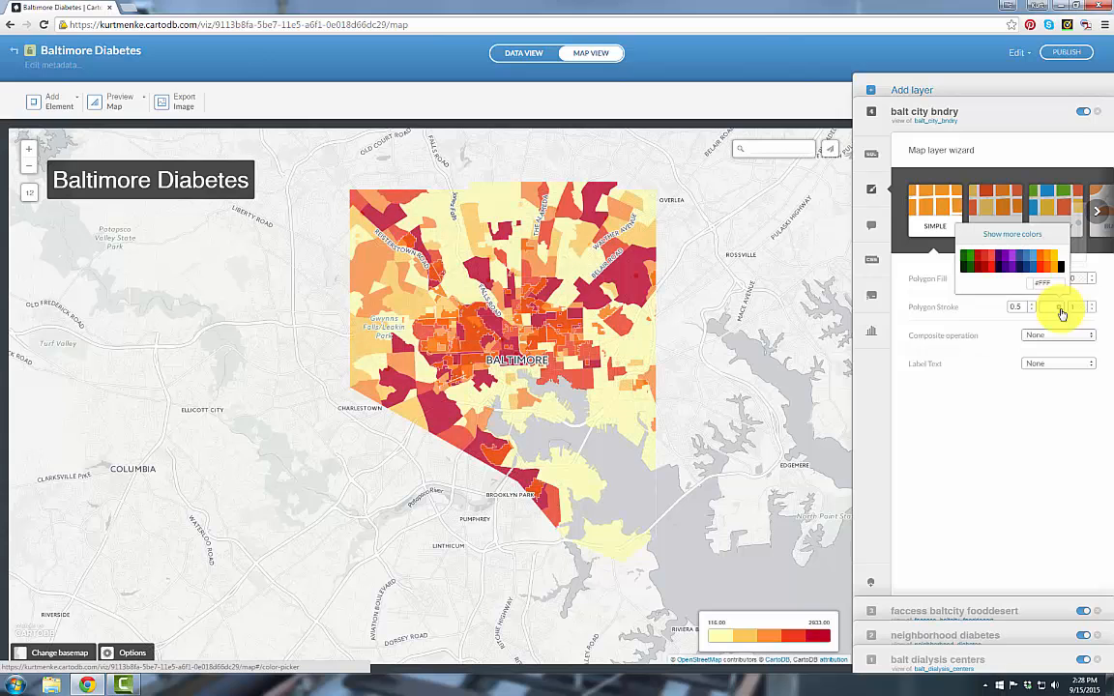
left_click(1060, 266)
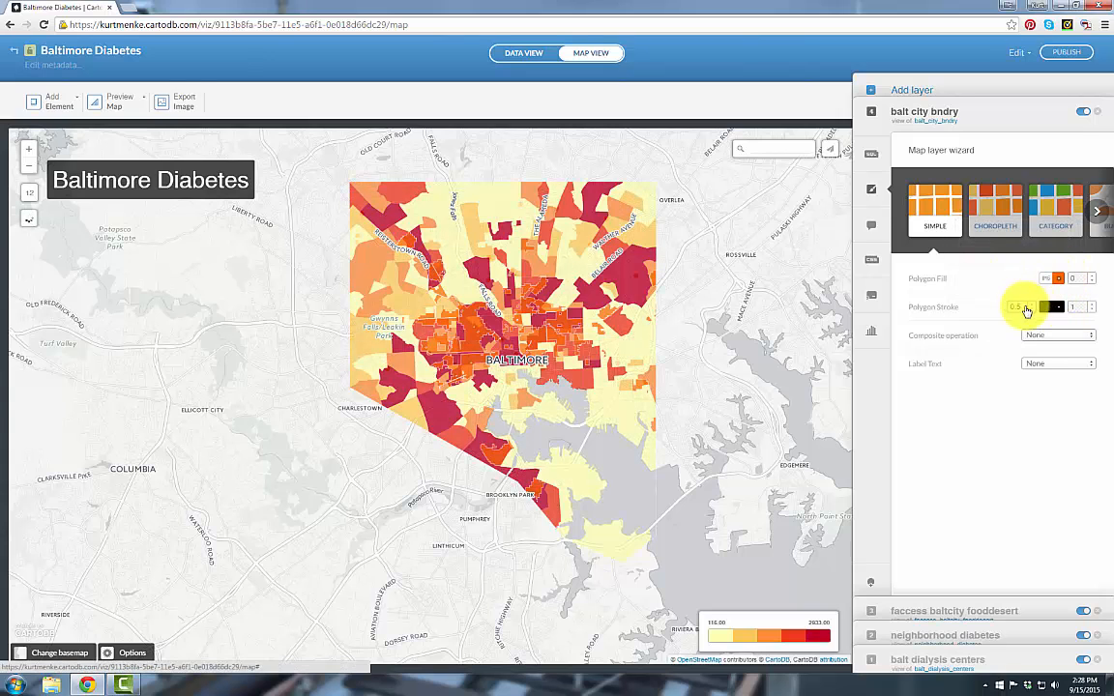
left_click(1034, 307)
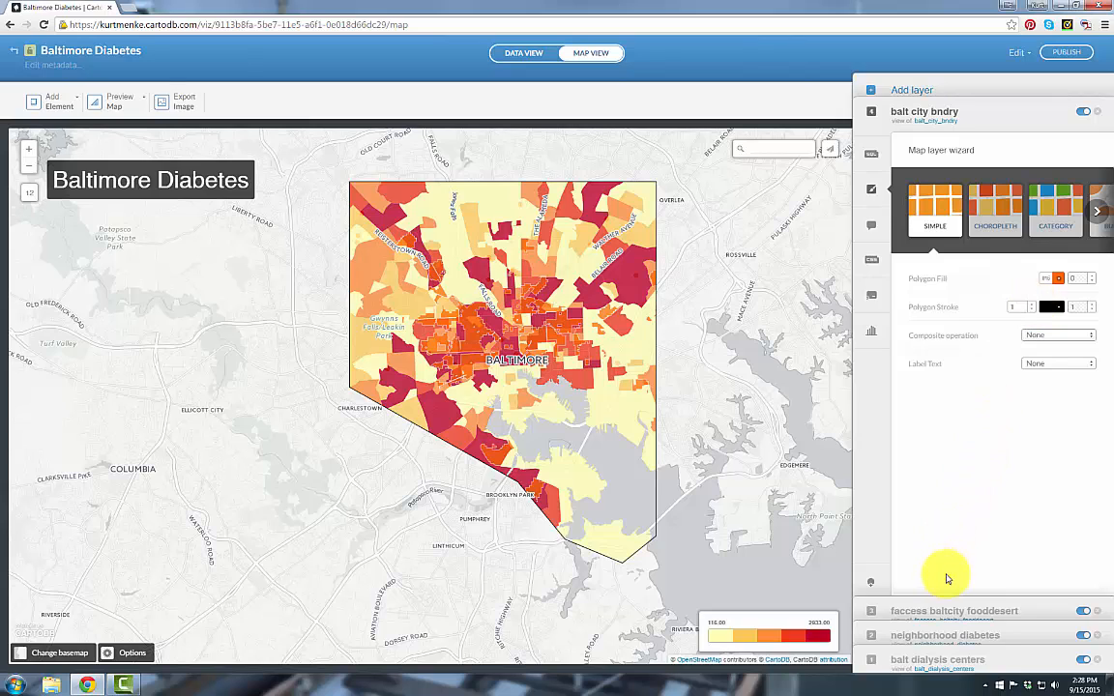
Step: Style the faccess baltcity fooddesert layer with a blue fill at opacity 1 and a dark blue stroke of width 1
left_click(951, 611)
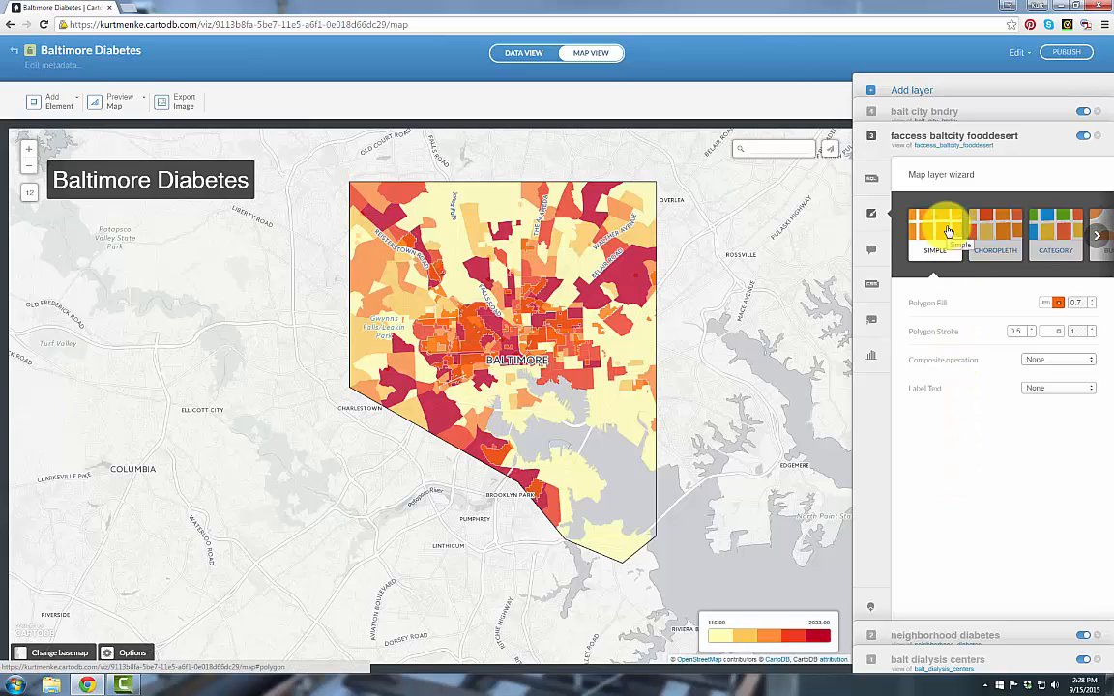
left_click(1059, 304)
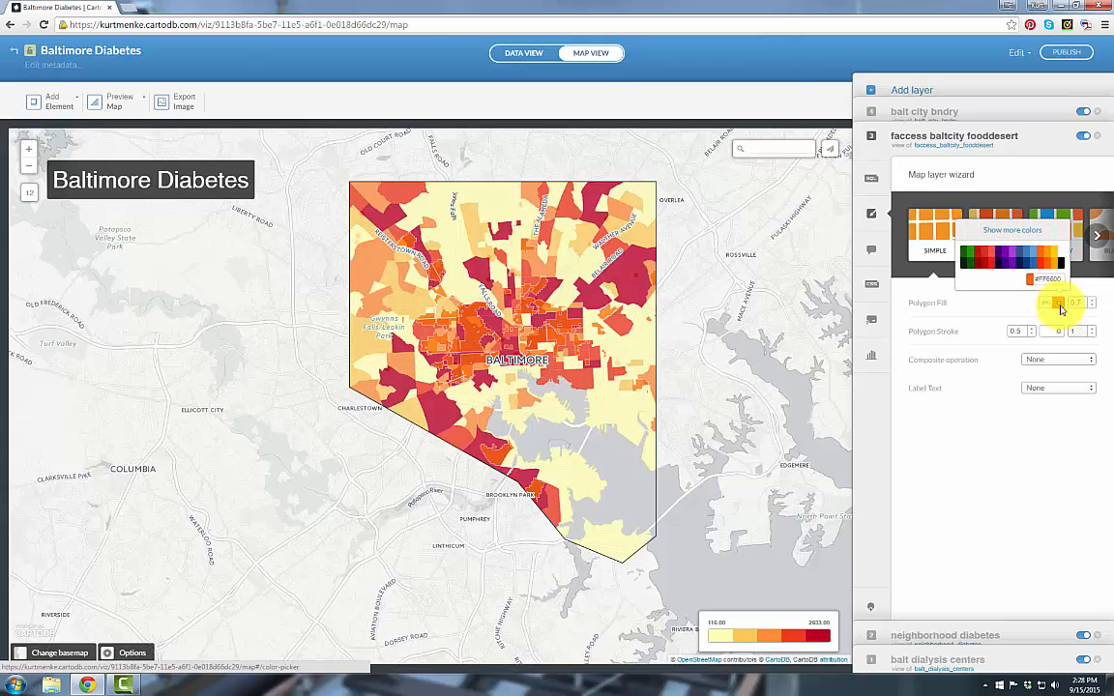
left_click(1027, 256)
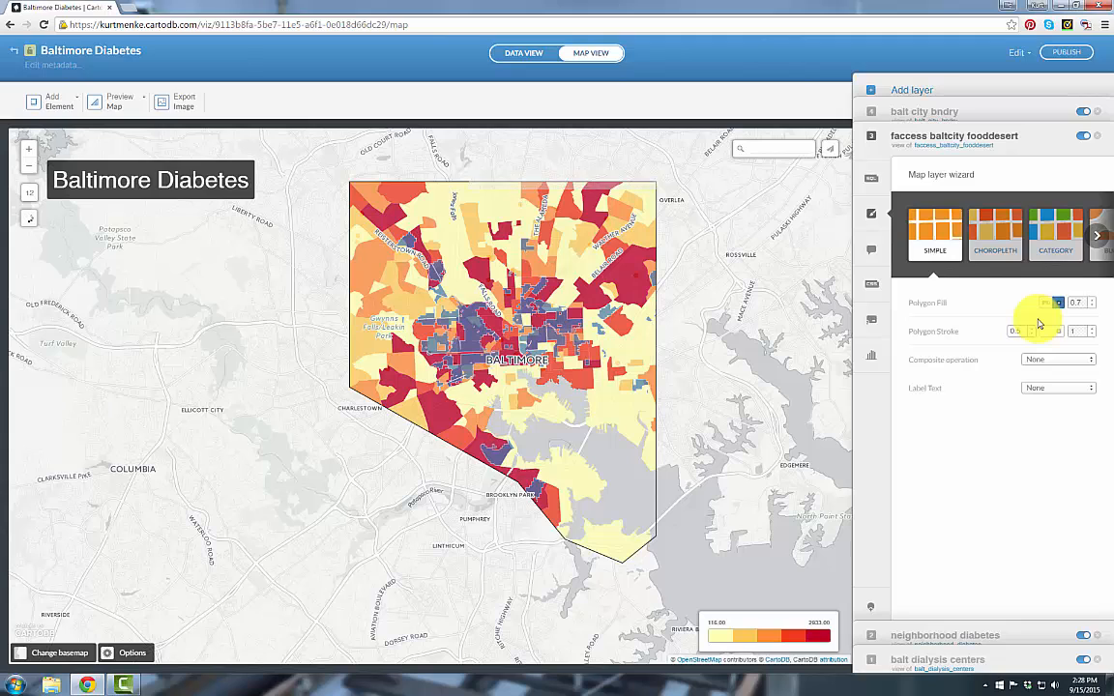
left_click(1093, 305)
left_click(1093, 306)
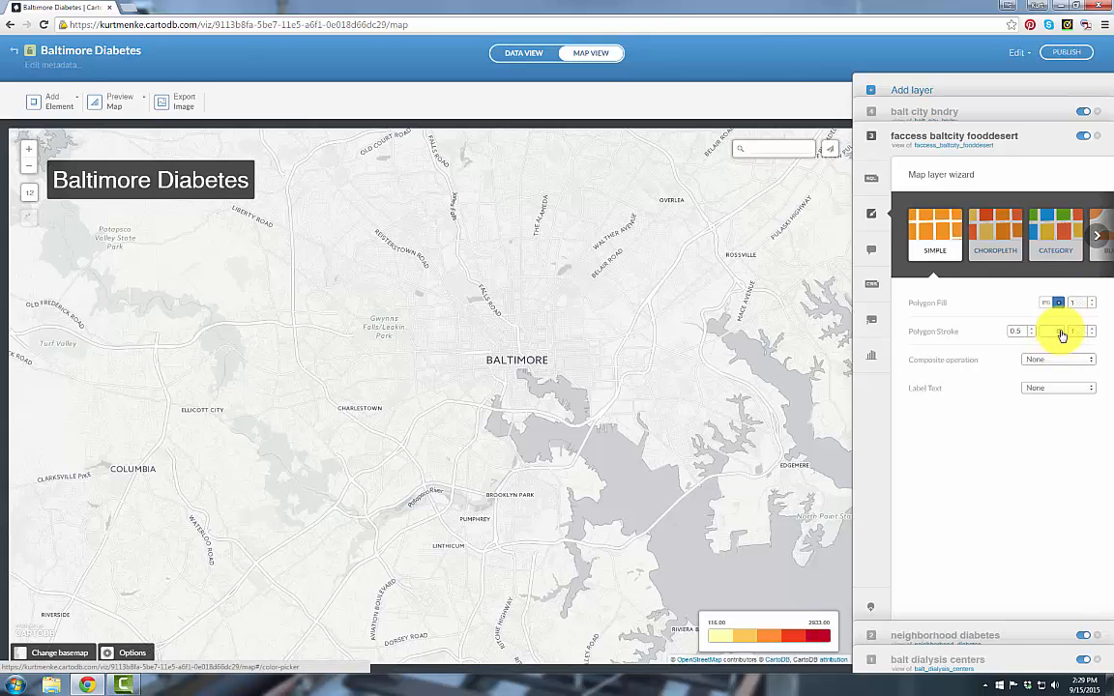
left_click(1058, 303)
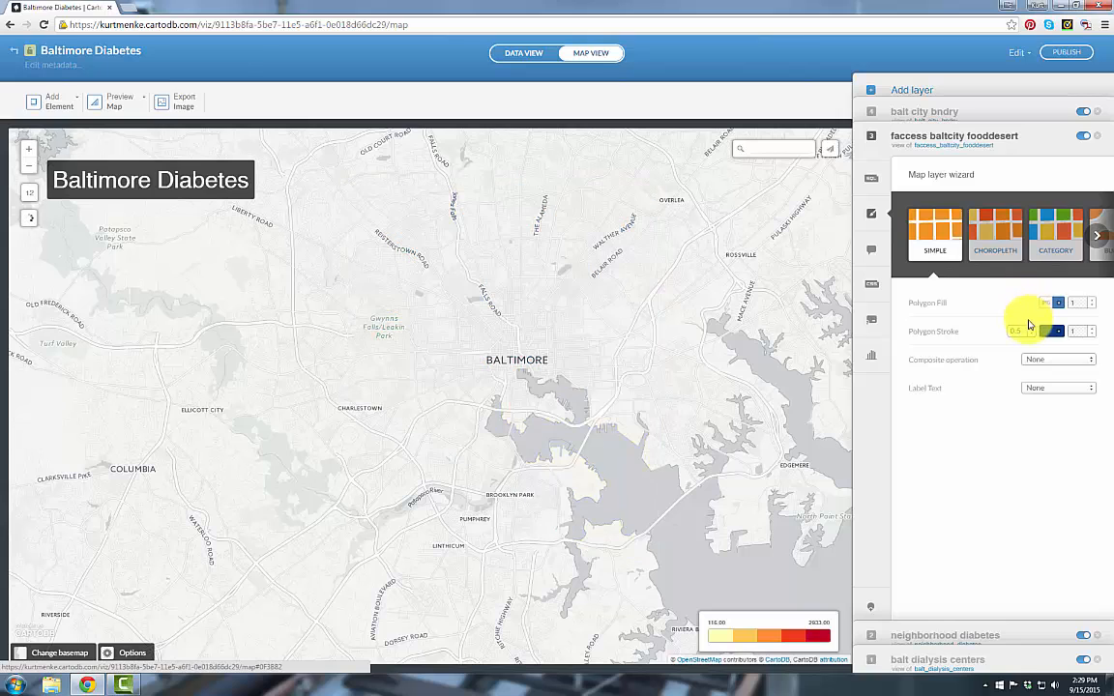
left_click(1032, 334)
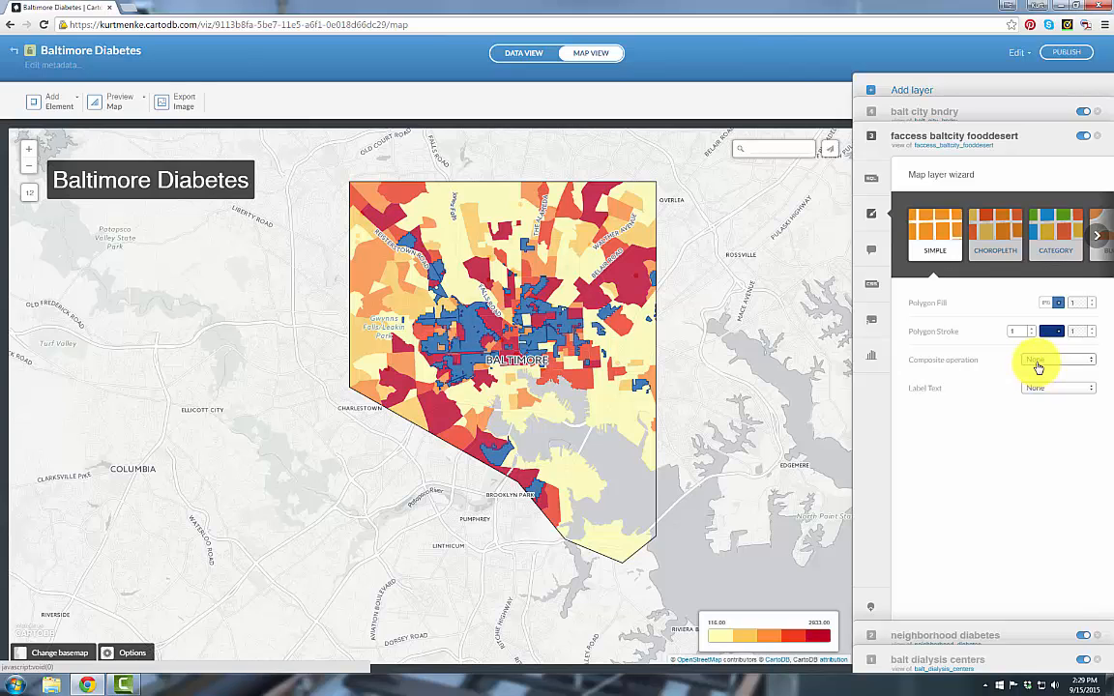
Step: Set the food desert layer's composite operation to screen
left_click(1037, 367)
left_click(1037, 422)
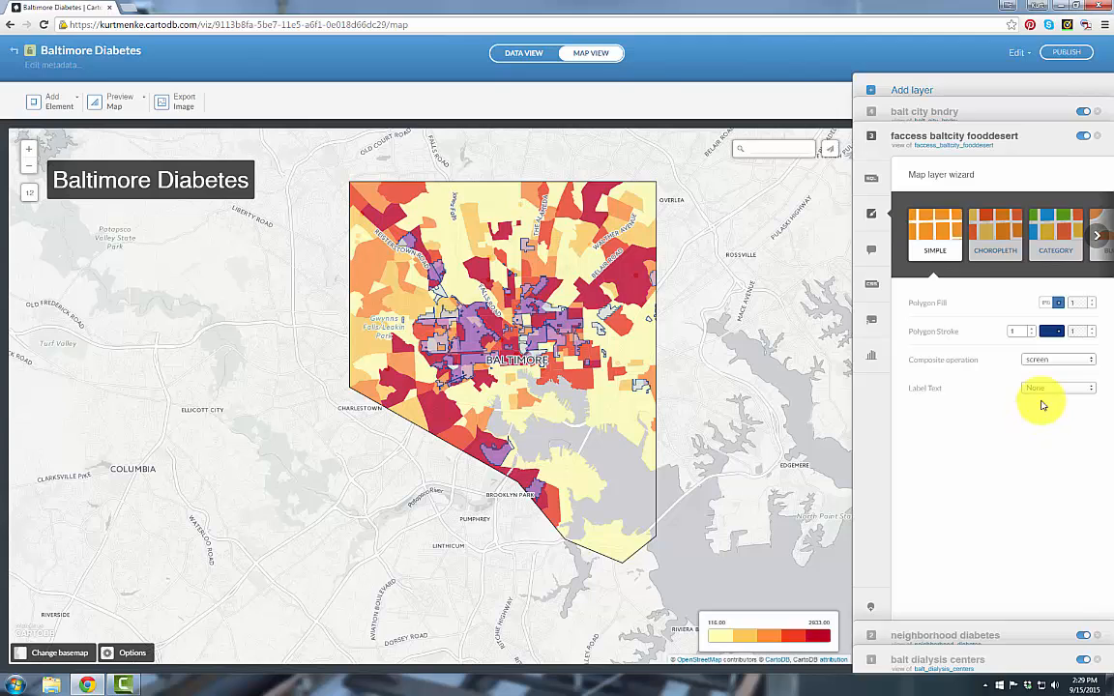
left_click(1059, 368)
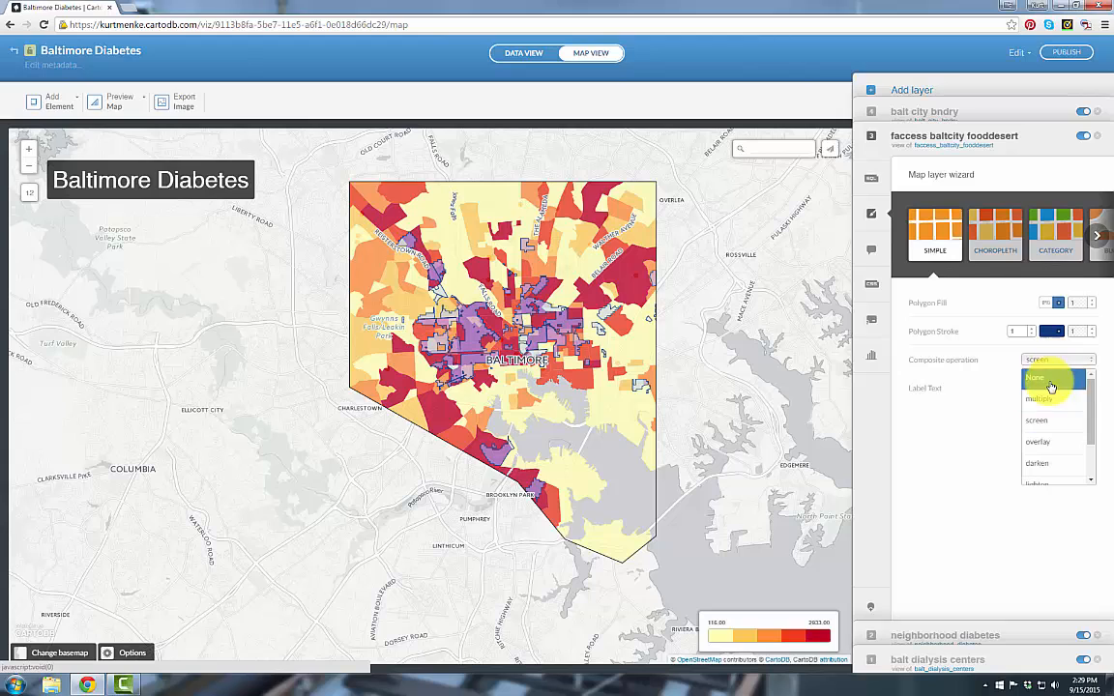
left_click(974, 417)
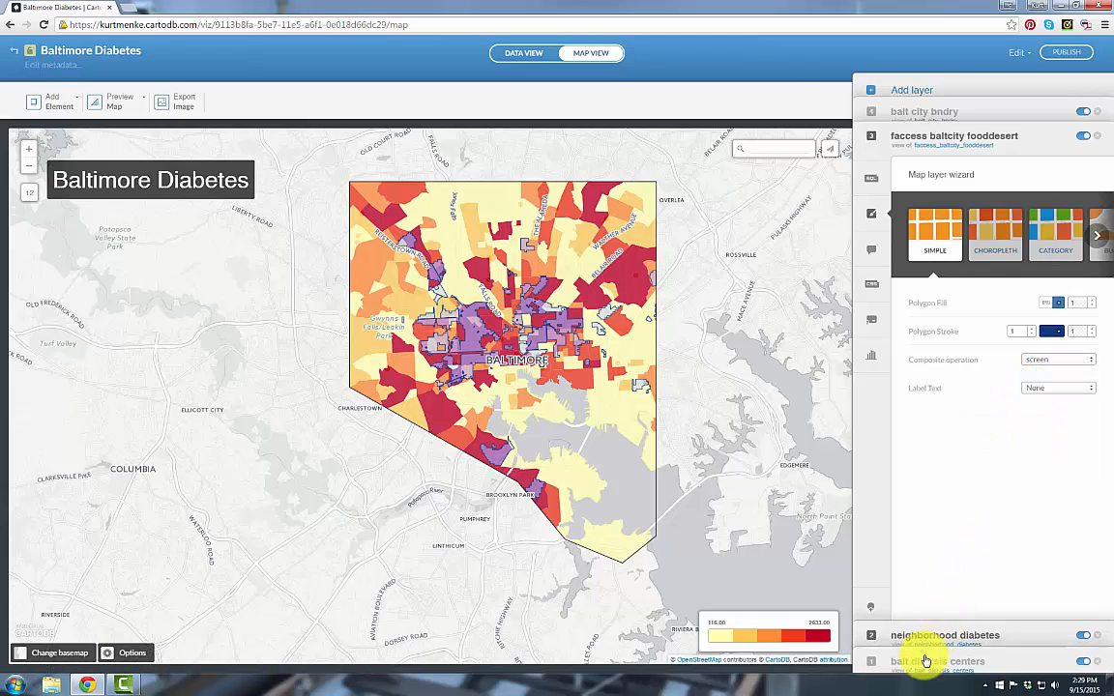
Step: Move the balt dialysis centers layer directly below balt city bndry and give its markers a dark green fill
left_click_drag(919, 658, 931, 140)
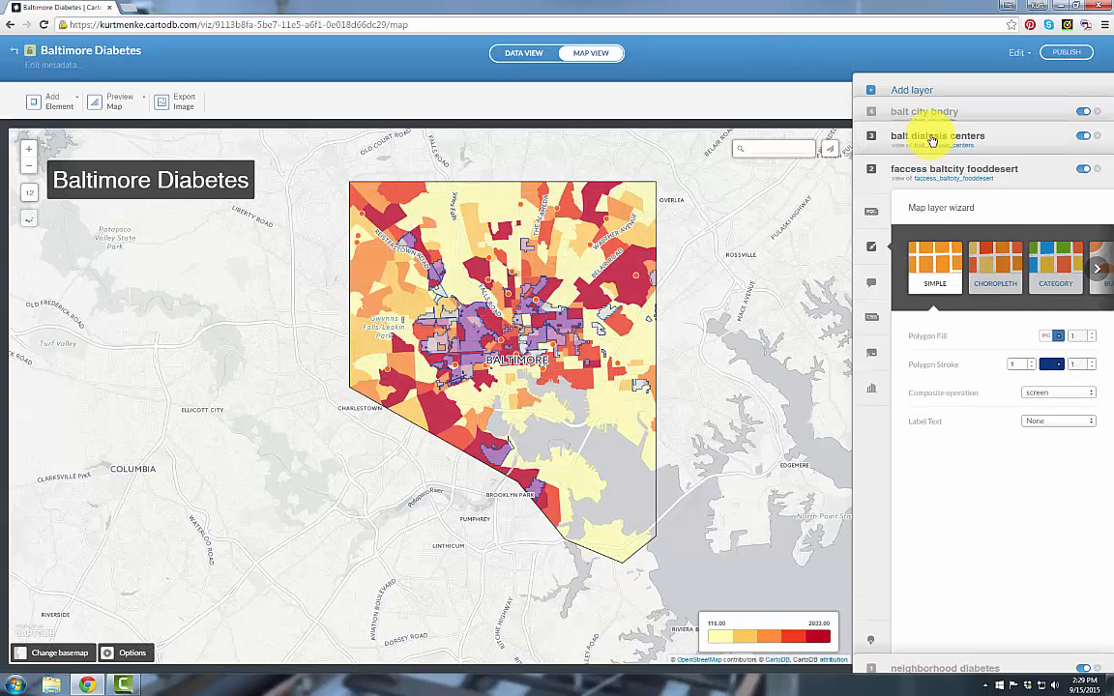
left_click(931, 141)
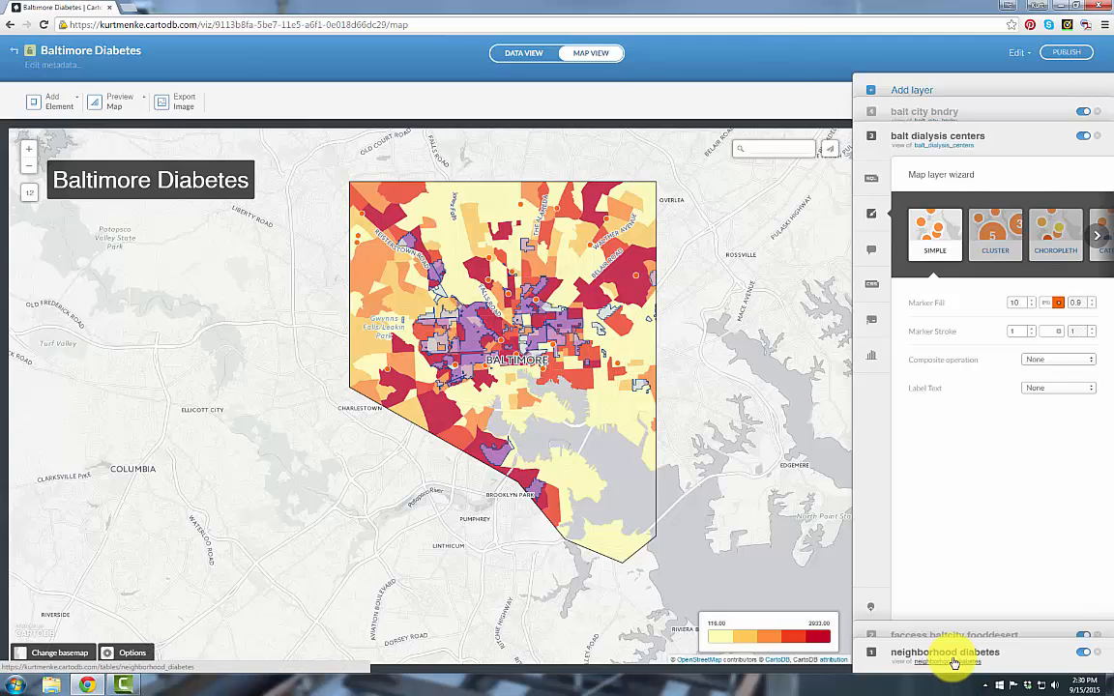
left_click(1059, 305)
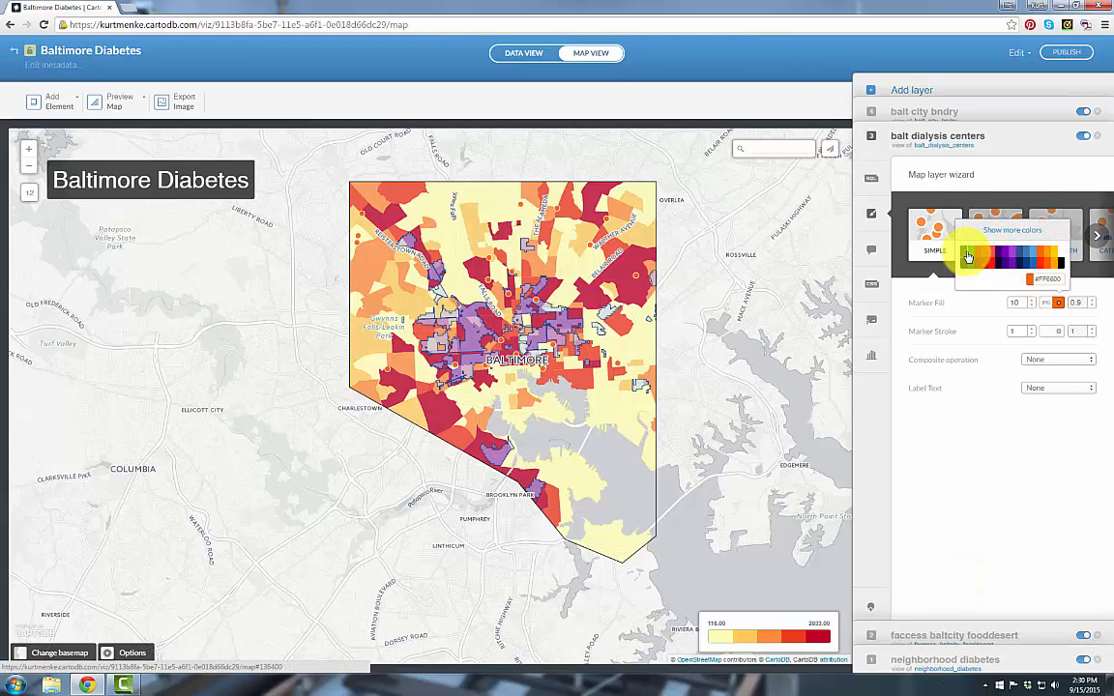
left_click(968, 256)
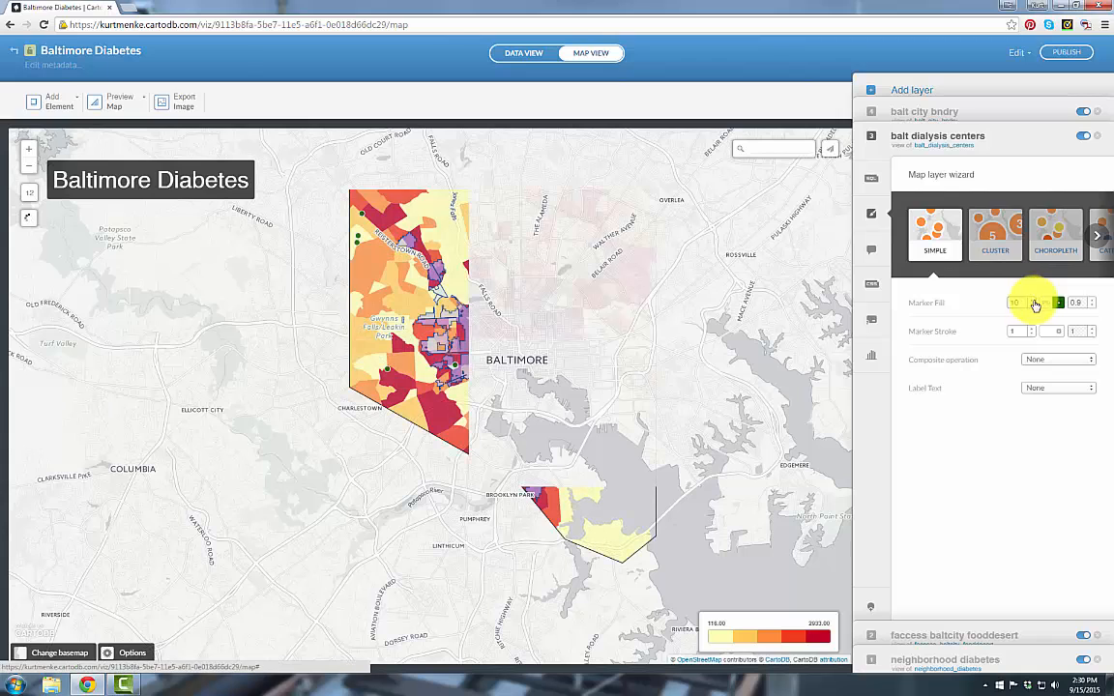
Step: Set the dialysis center markers to size 12, fill opacity 1 and stroke width 1.5
left_click(1032, 302)
left_click(1033, 302)
left_click(1032, 302)
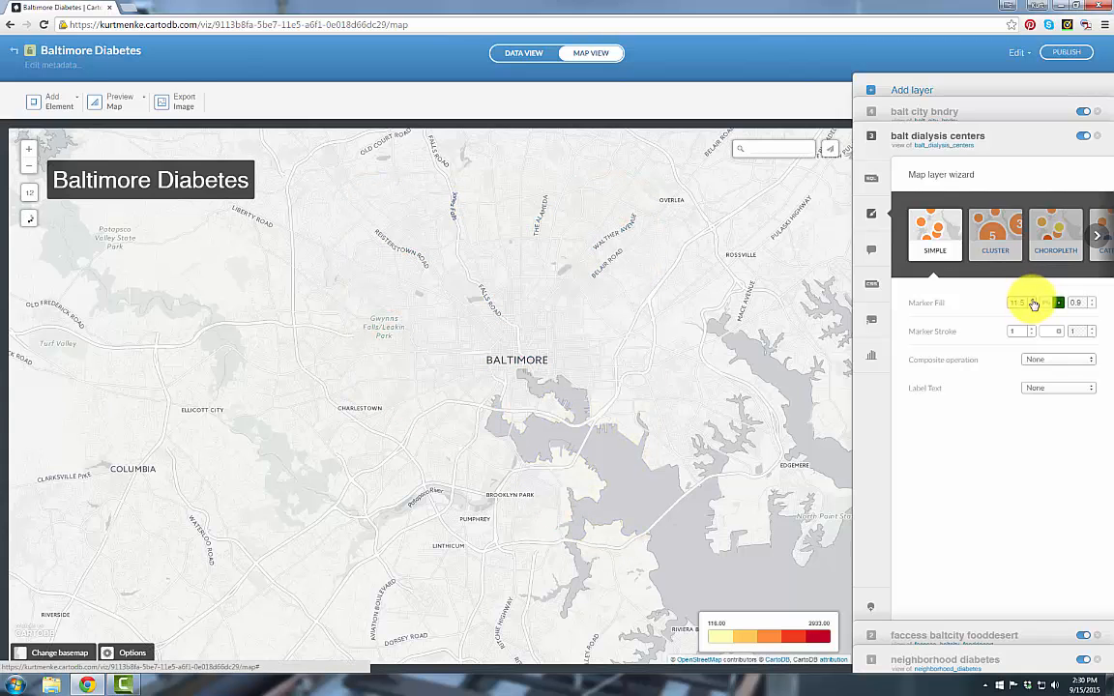
left_click(1033, 301)
left_click(1094, 301)
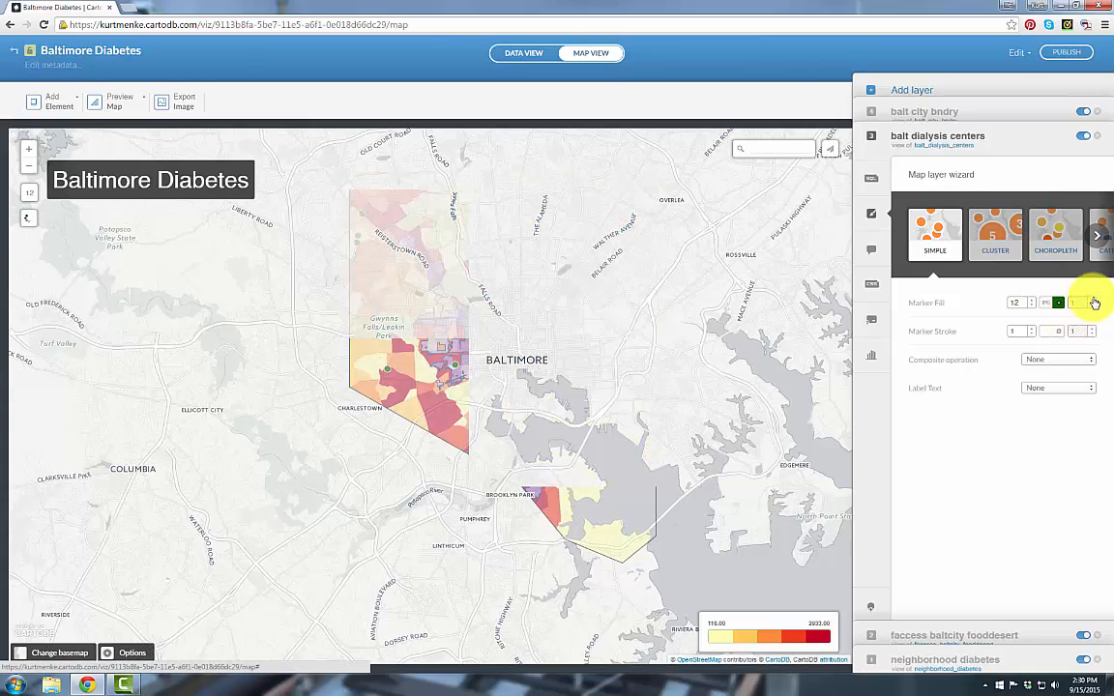
left_click(1031, 329)
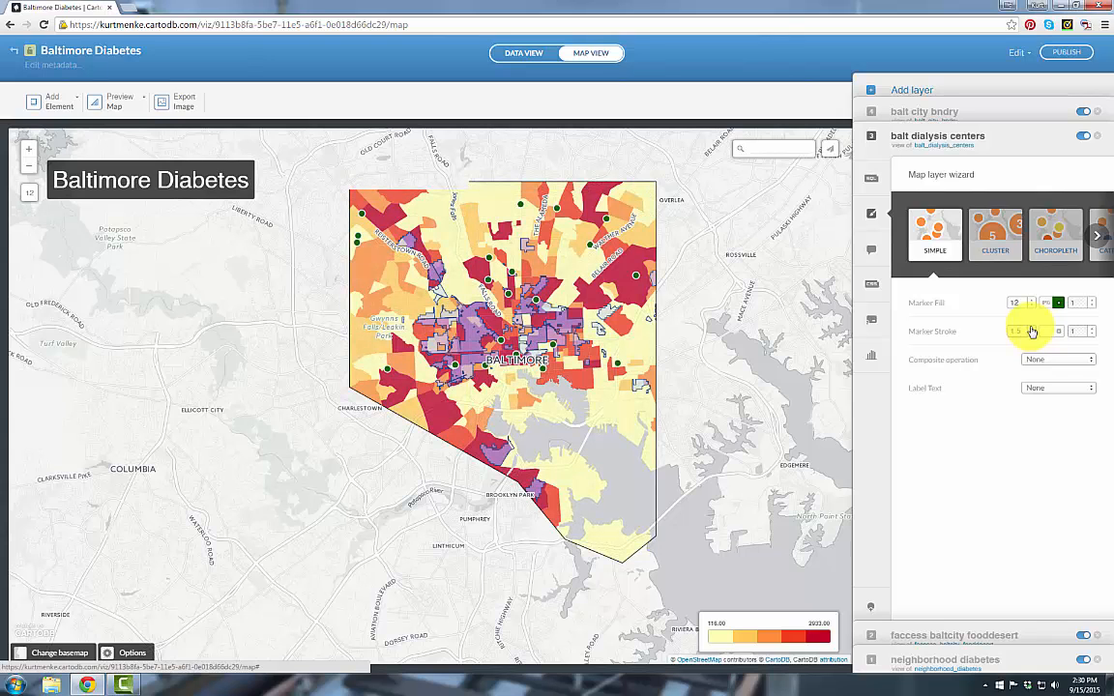
left_click(779, 373)
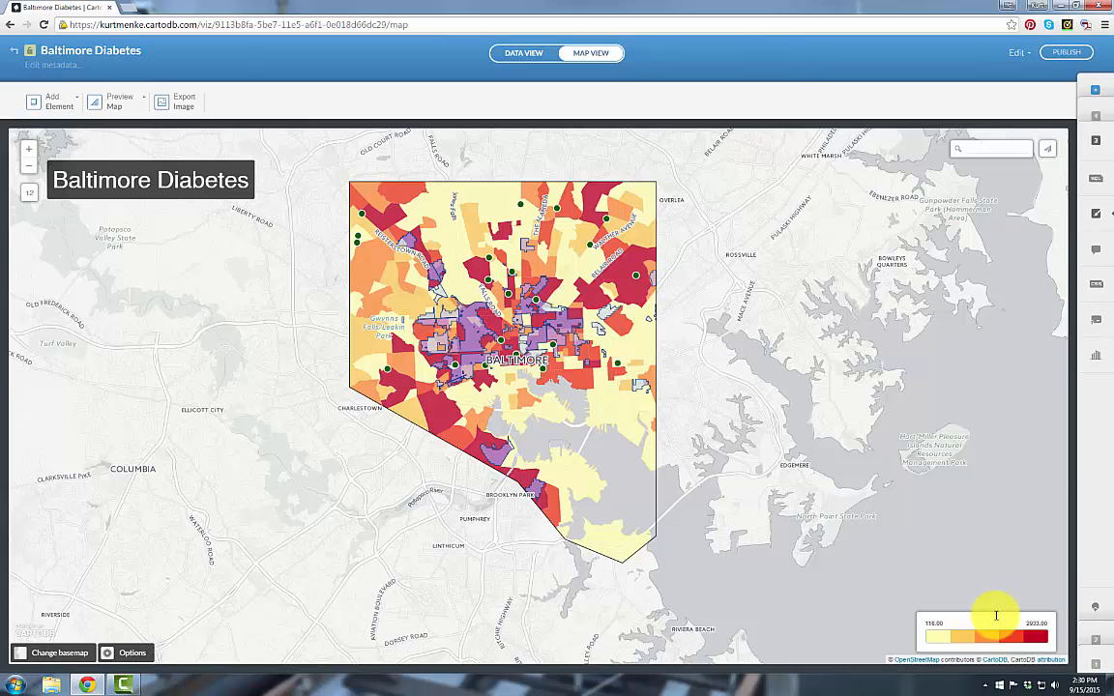
Step: Show a legend title reading "Total Diabetes by Neighborhood" for the neighborhood diabetes layer
left_click(1097, 661)
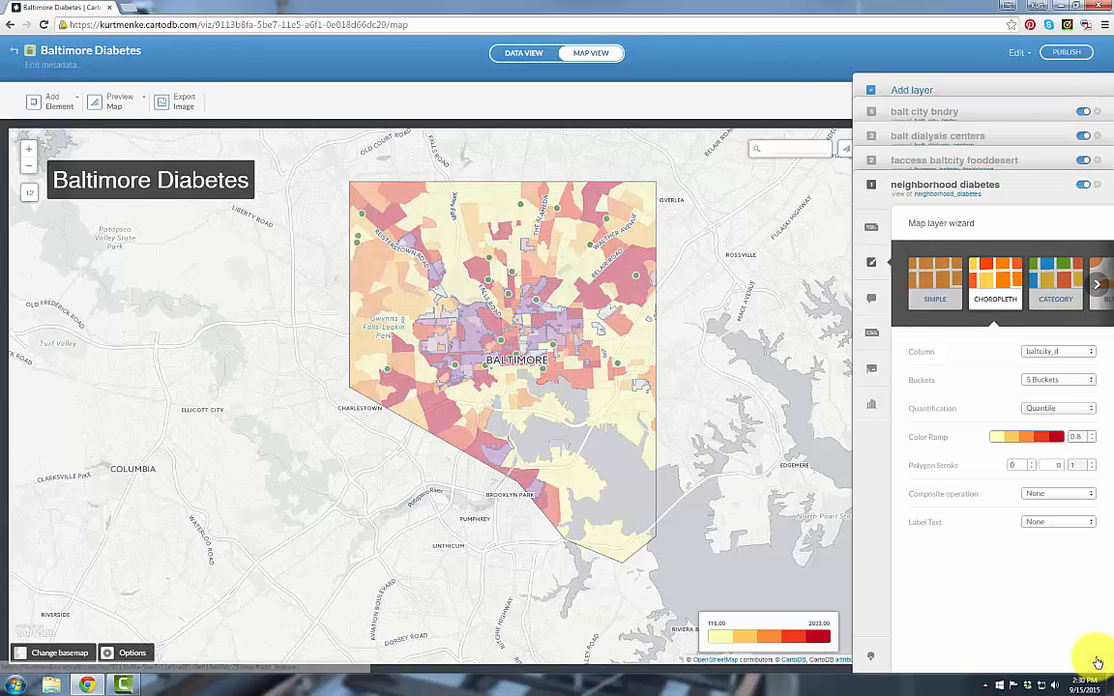
left_click(871, 372)
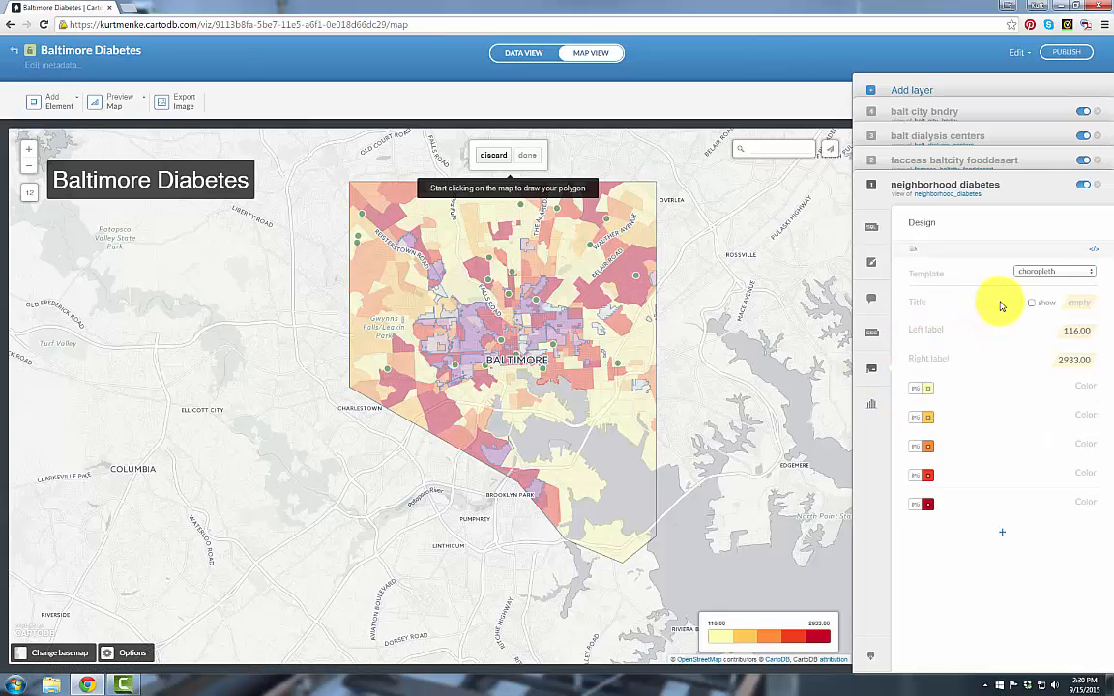
left_click(1044, 304)
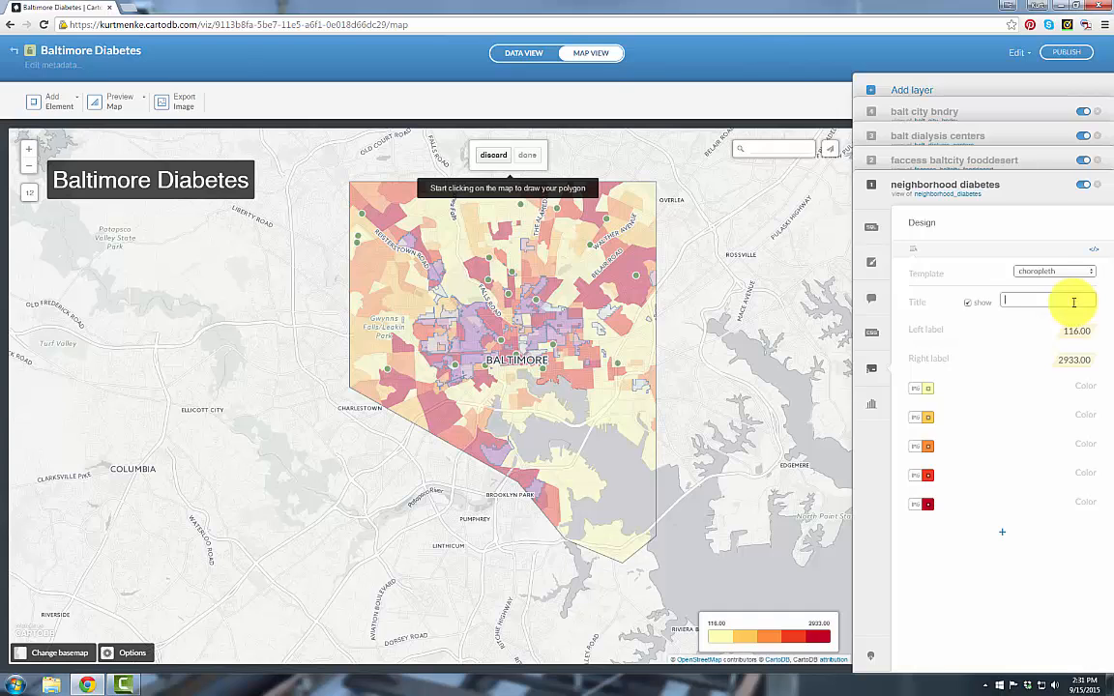
type("Total D")
type("iabetes by Neighborhood")
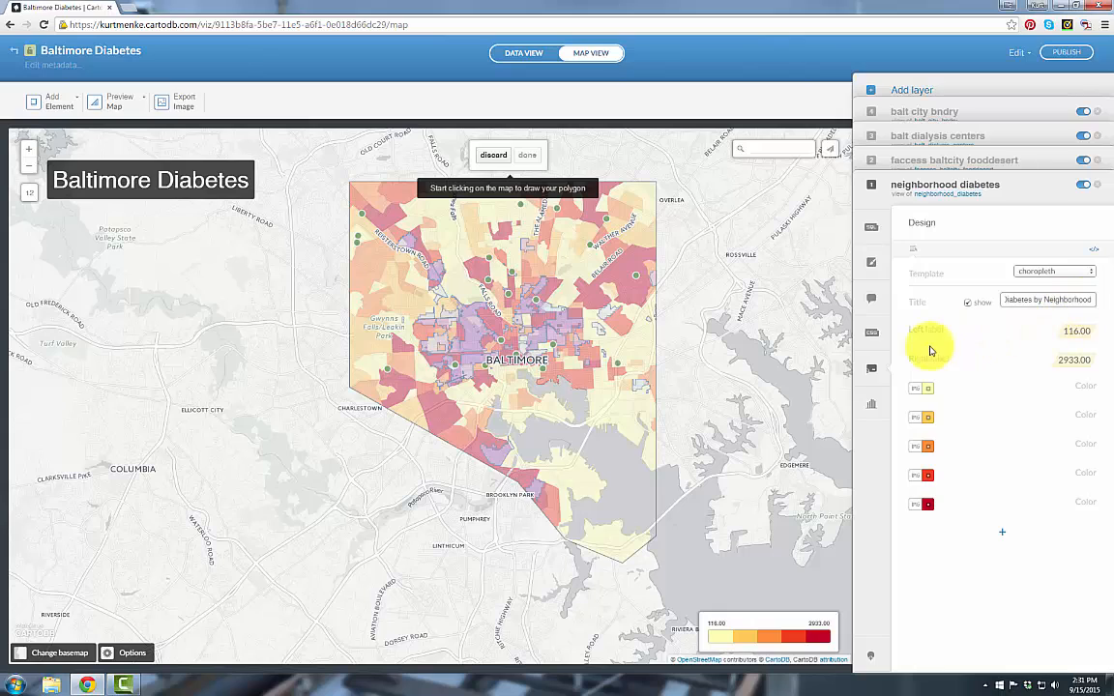
Step: Change the neighborhood diabetes legend's left label to 116 and its right label to 2,933
left_click(1080, 332)
key("BackSpace")
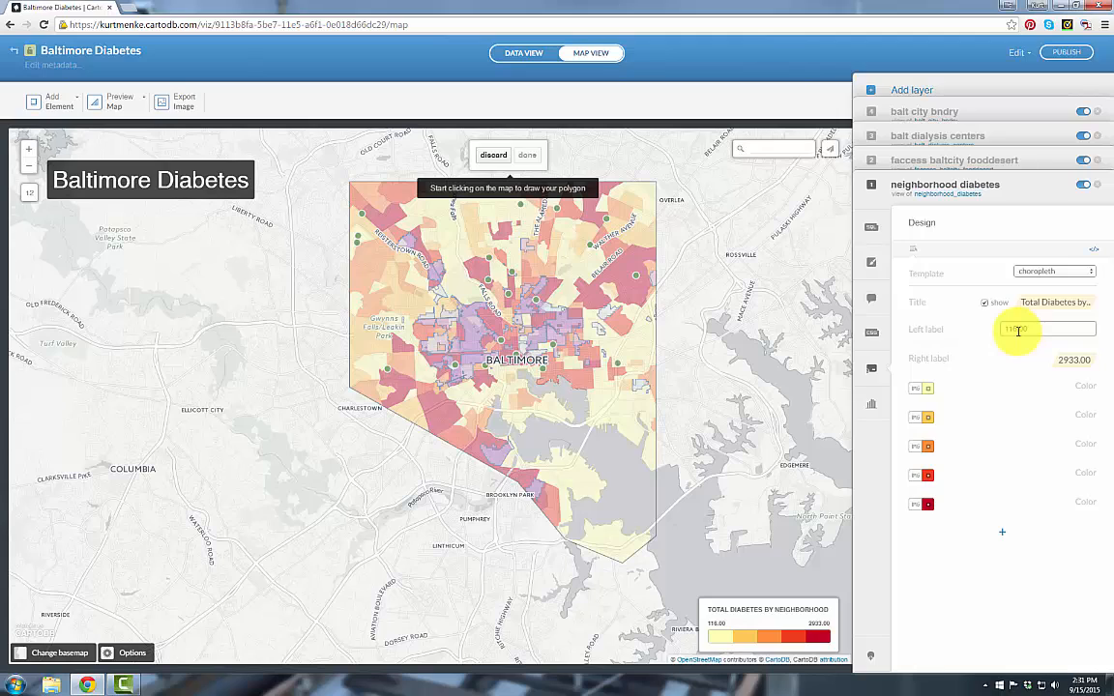
left_click(1064, 360)
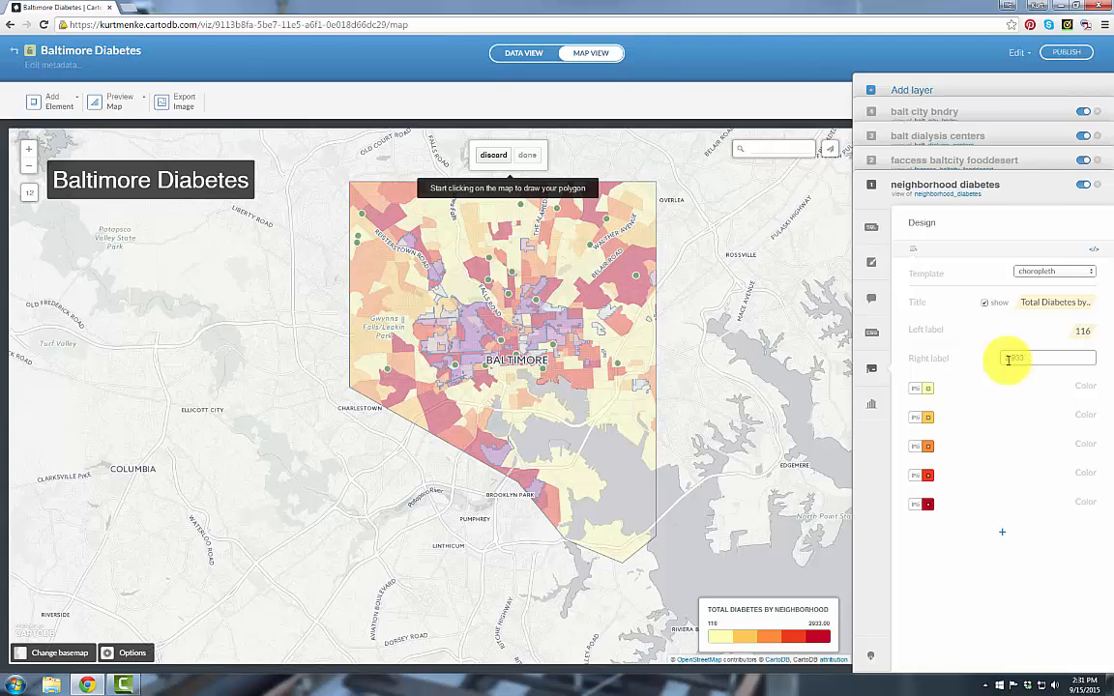
key("Return")
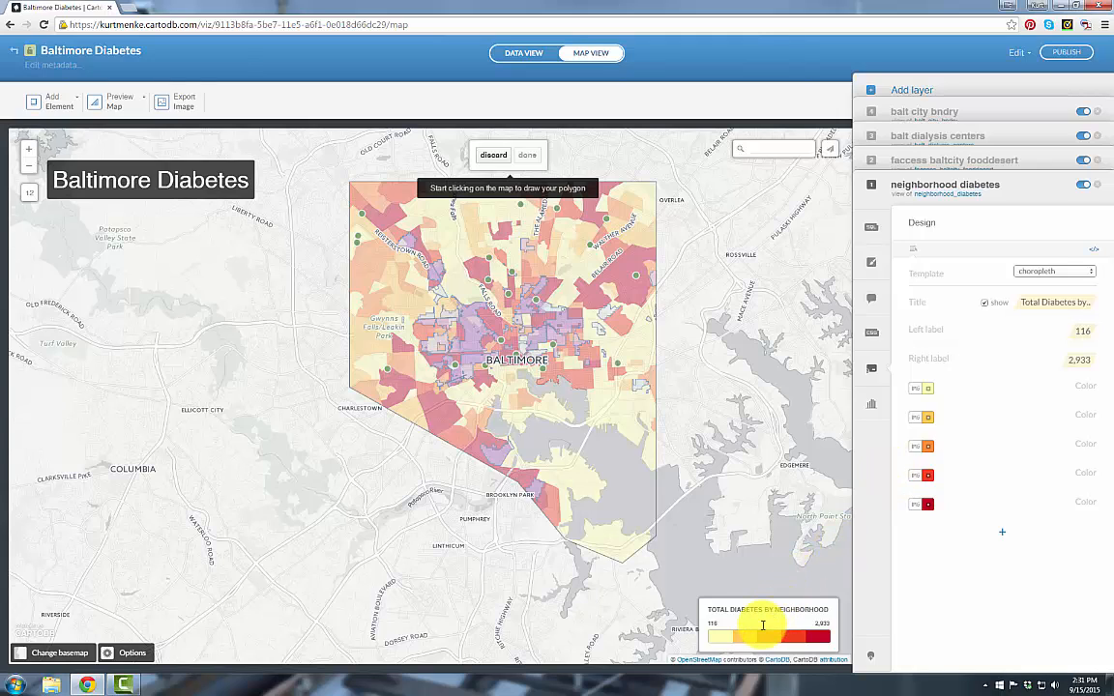
Step: Enable the name and contact_ph fields in the balt dialysis centers click infowindow, with the title turned off for contact_ph
left_click(919, 140)
left_click(919, 140)
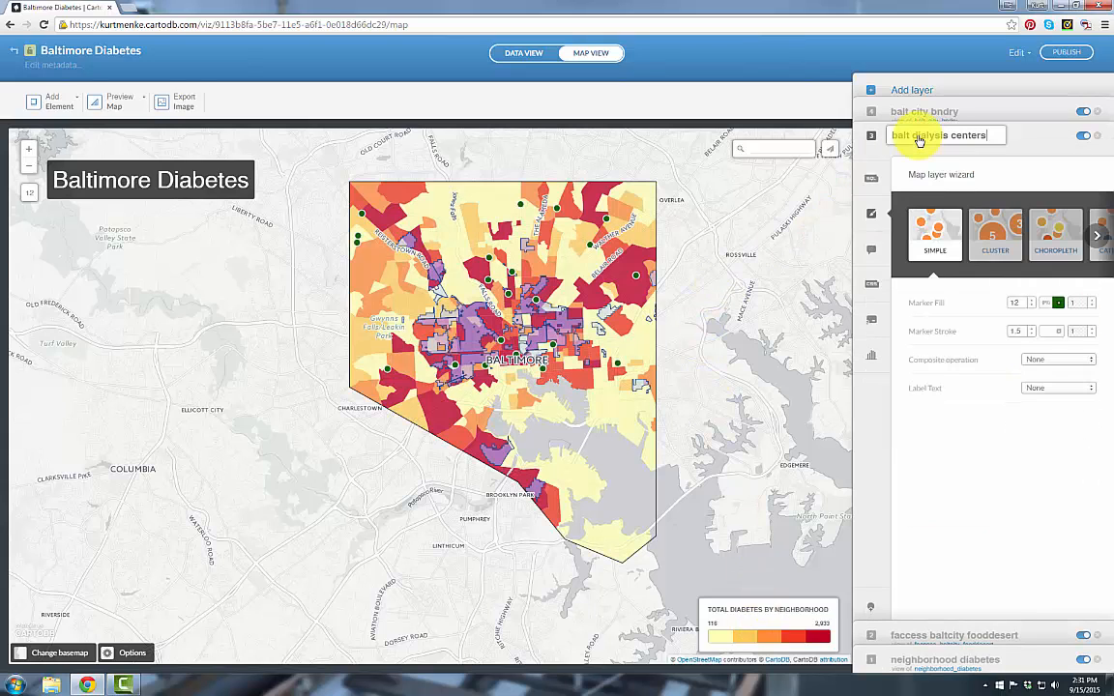
left_click(871, 252)
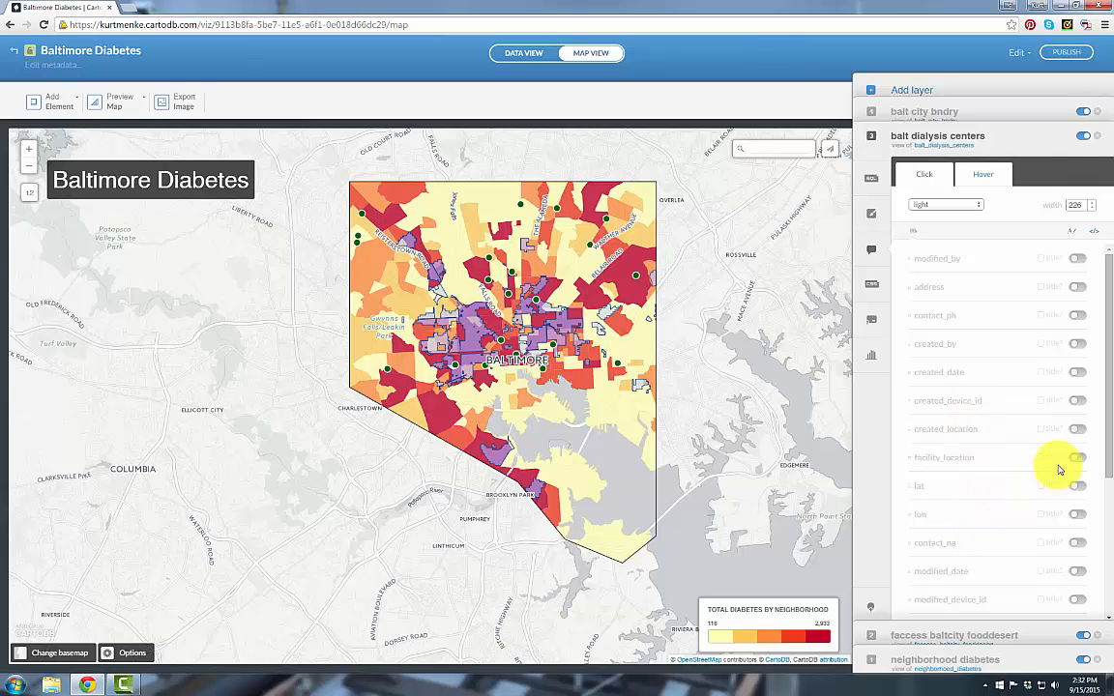
left_click_drag(1110, 454, 1110, 583)
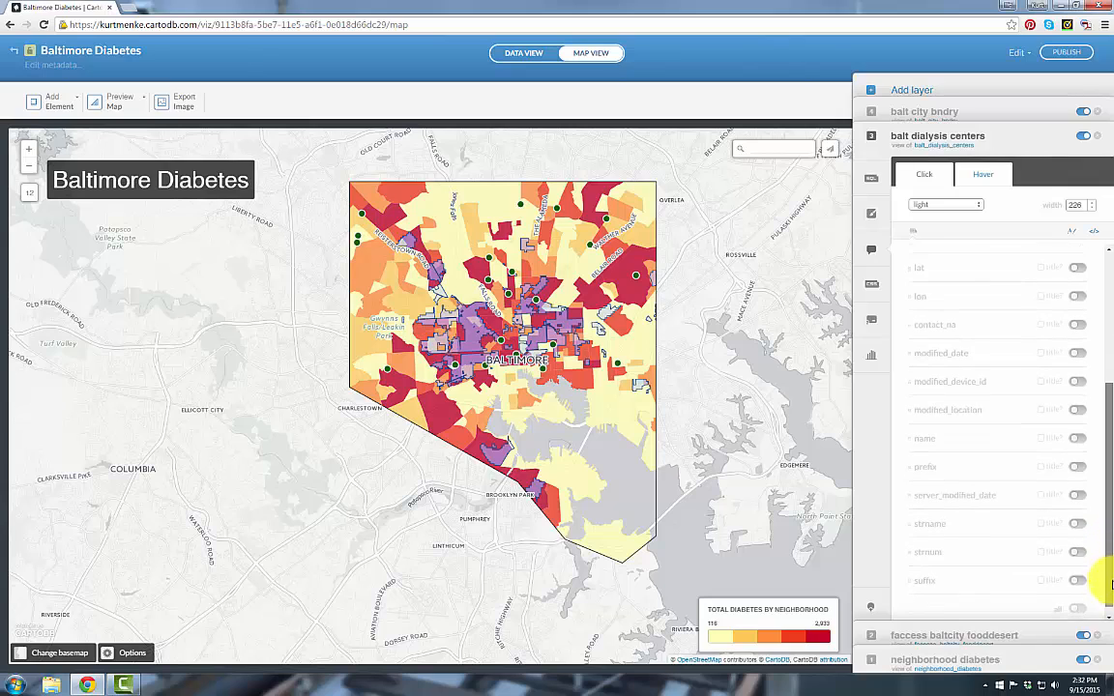
left_click(1078, 440)
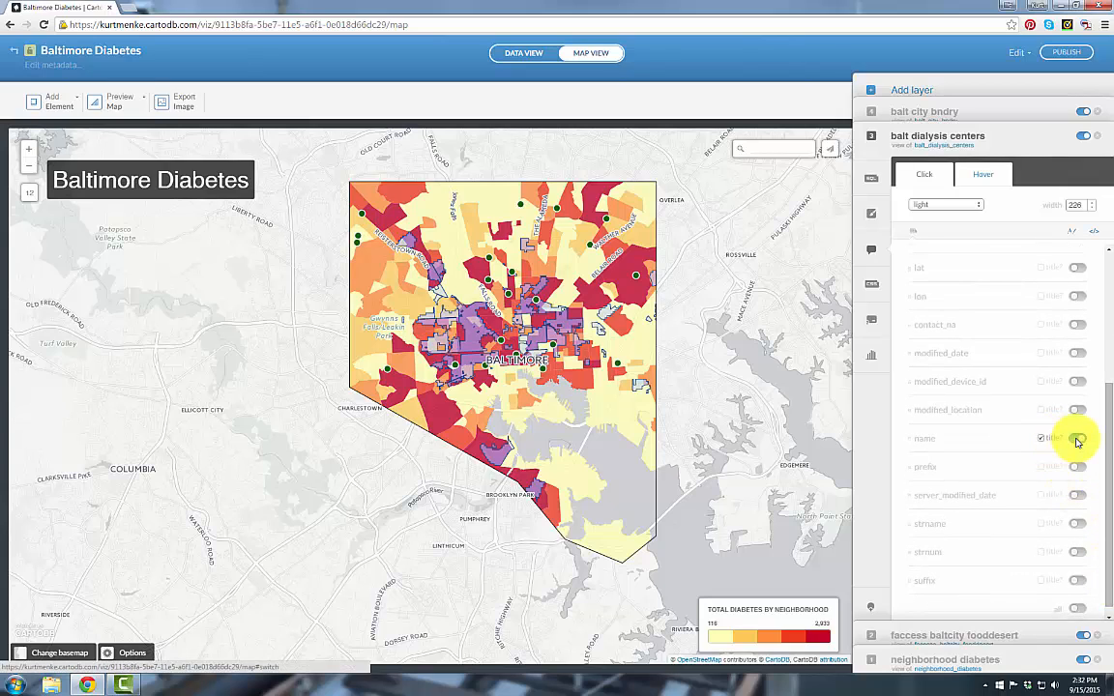
left_click_drag(1109, 476, 1110, 461)
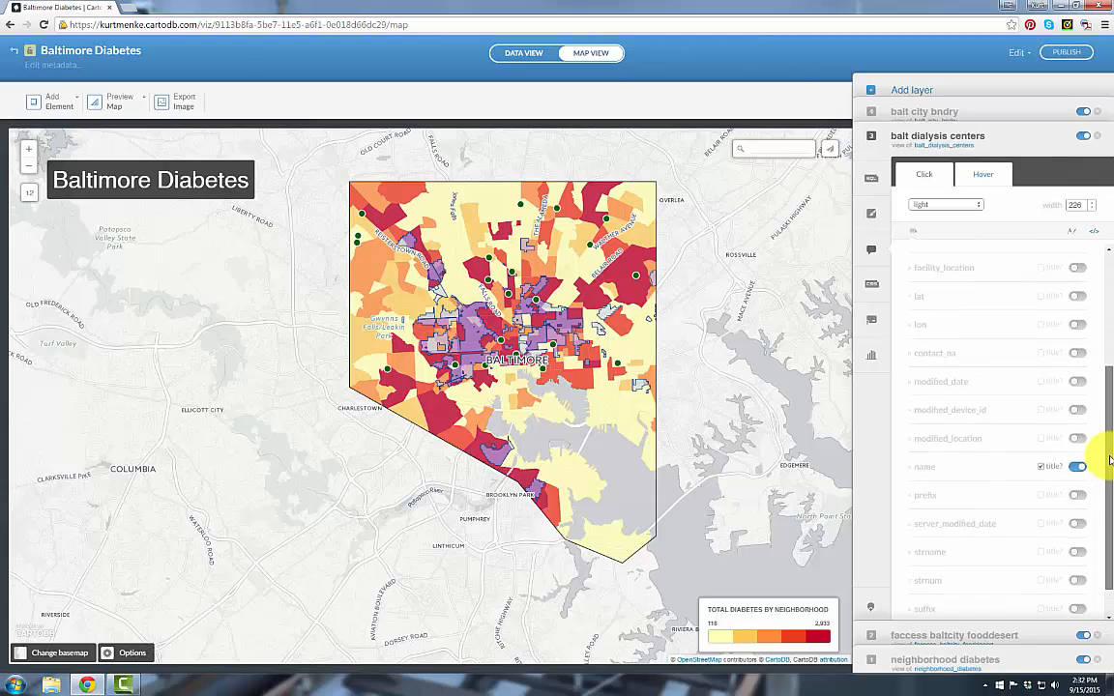
scroll(1077, 367, "up", 2)
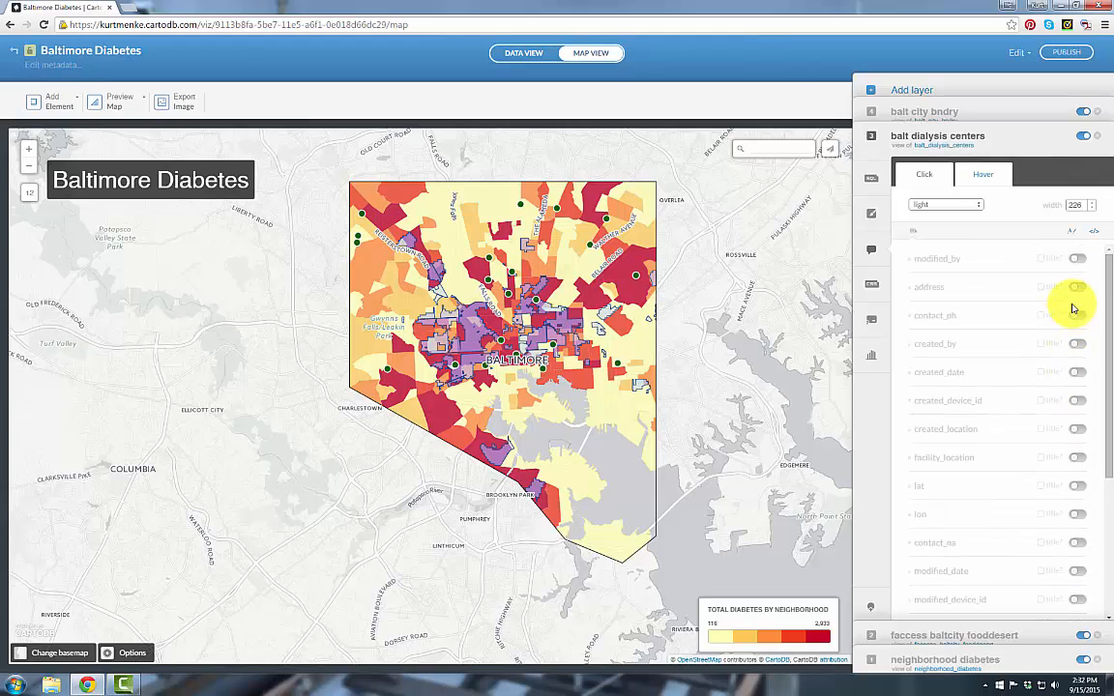
left_click(1076, 317)
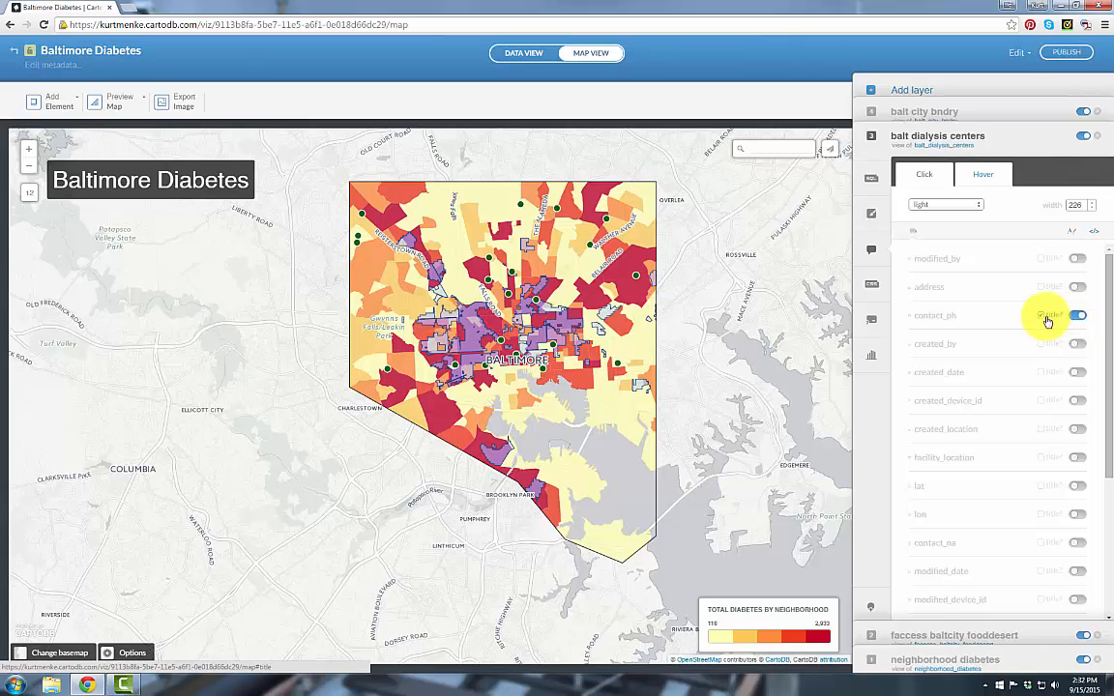
left_click(1041, 315)
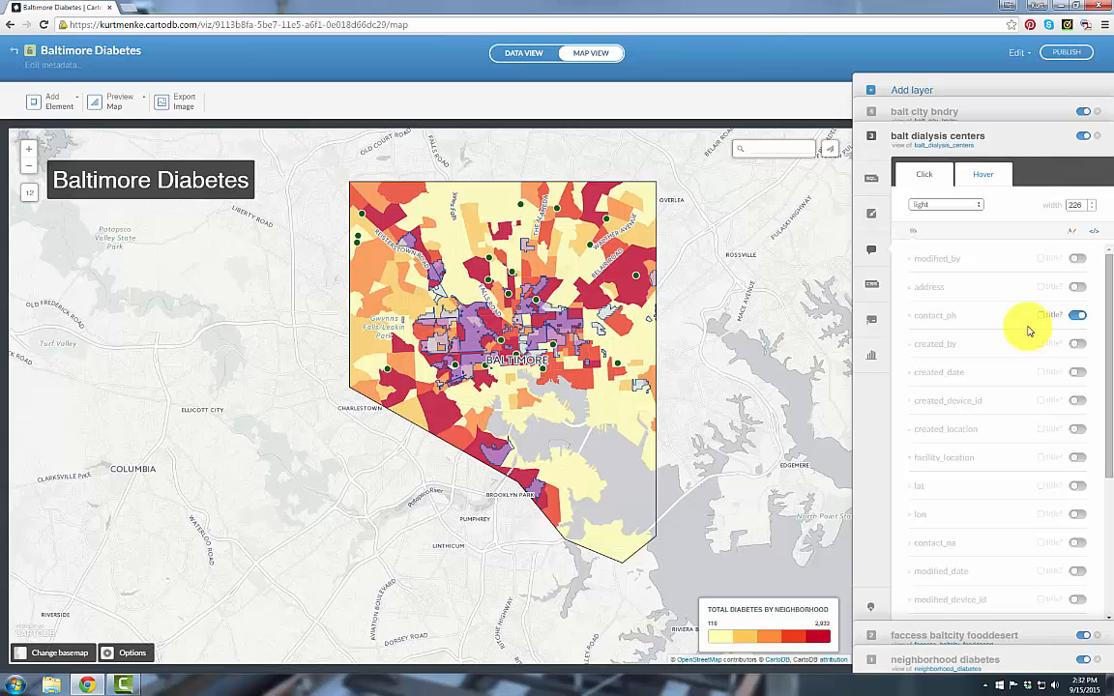
Step: Open the infowindow of an eastern dialysis center and reorder the fields so name comes directly above contact_ph
left_click(635, 280)
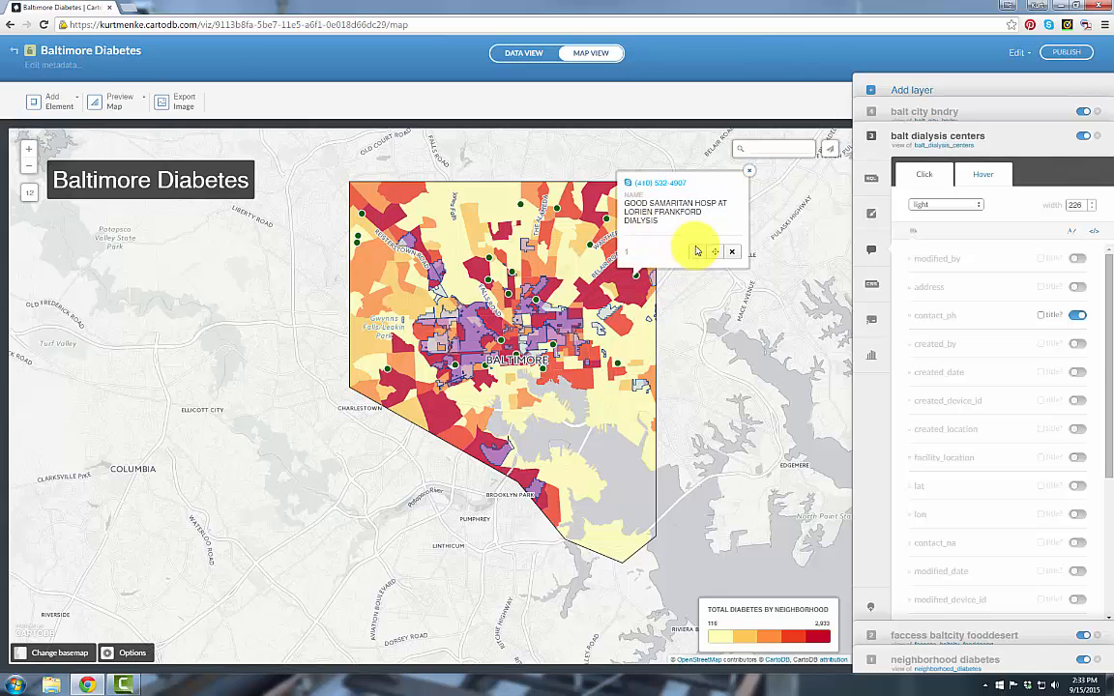
left_click_drag(1105, 356, 1109, 426)
left_click_drag(924, 557, 929, 323)
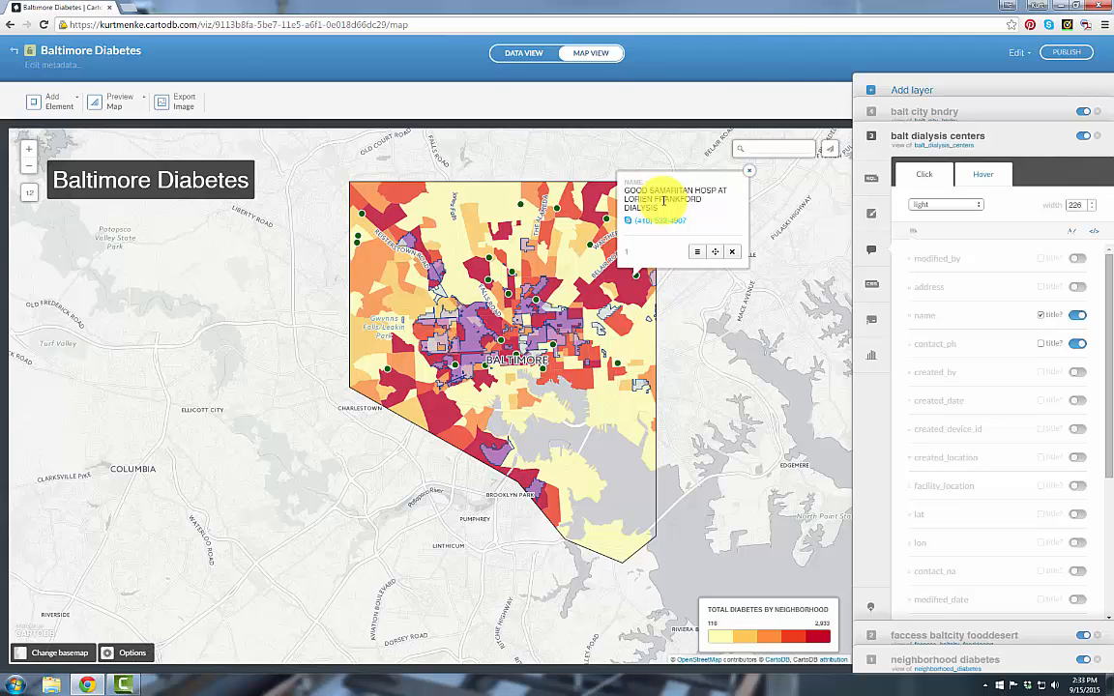
Step: Leave the map and open the faccess_baltcity_fooddesert dataset from the account's datasets
left_click(15, 54)
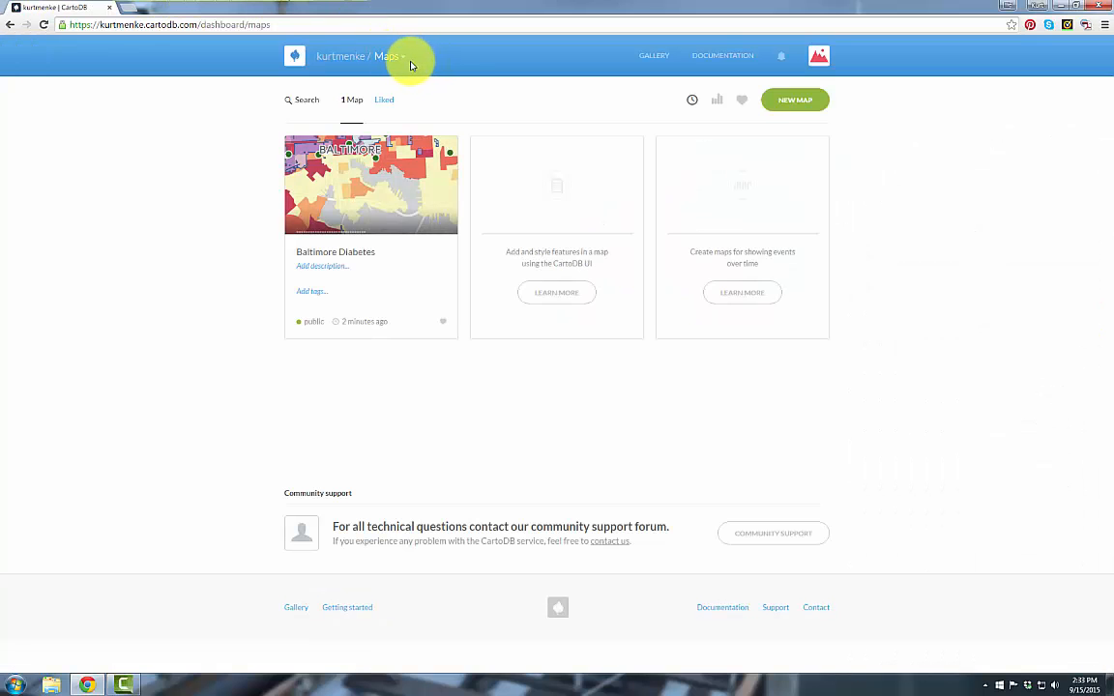
left_click(393, 56)
left_click(393, 103)
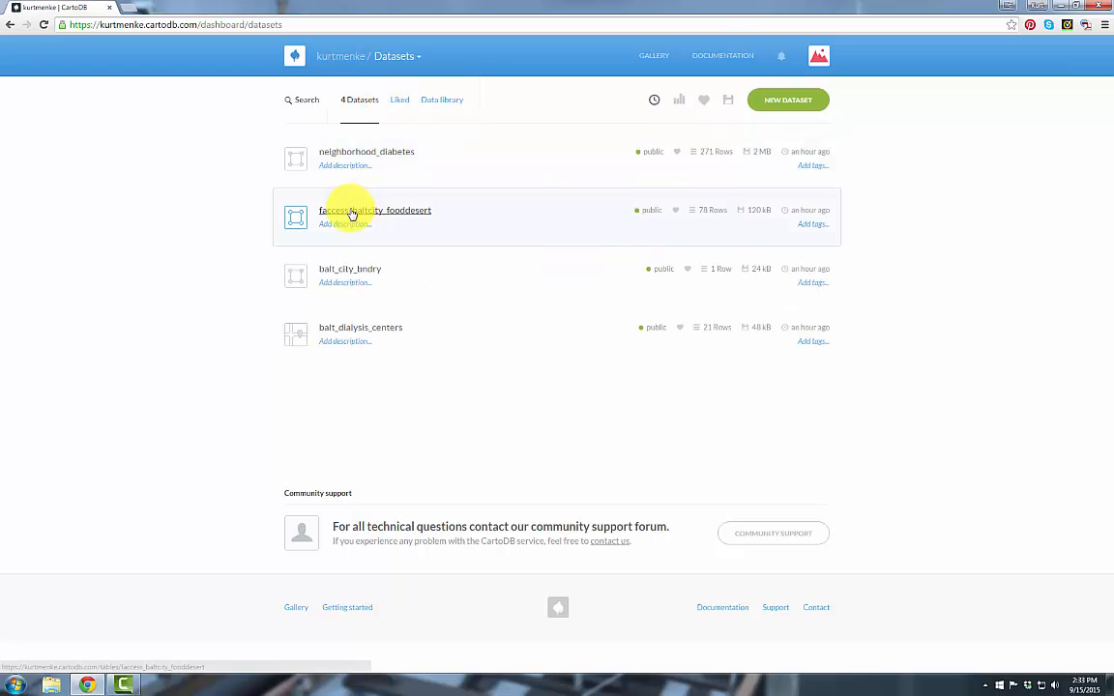
left_click(354, 217)
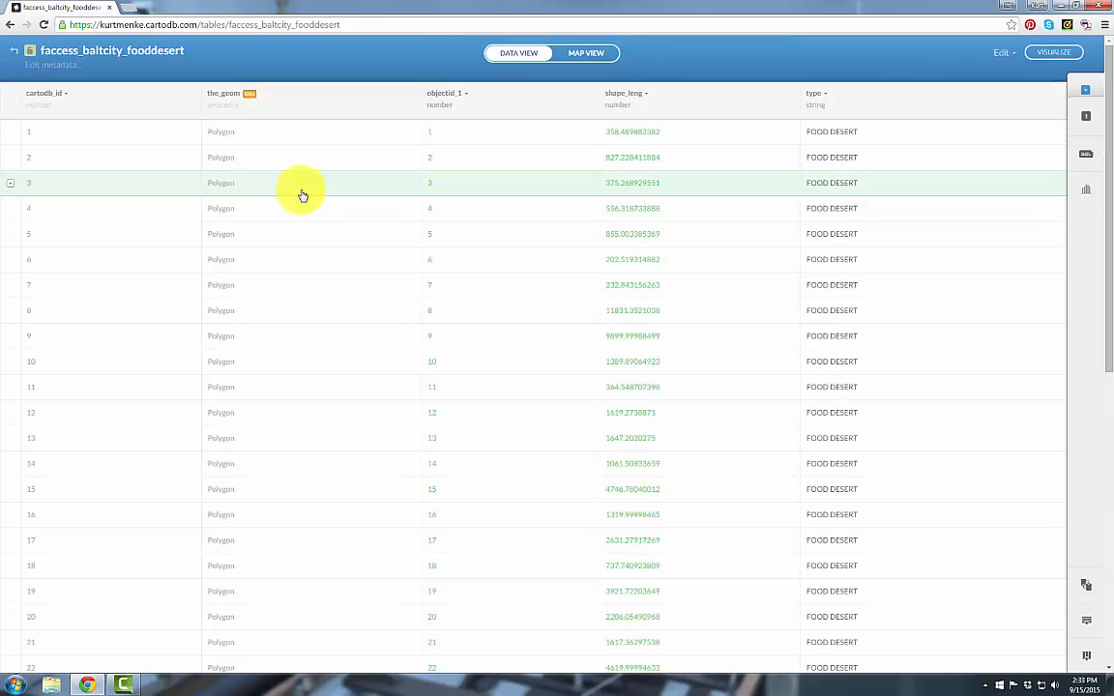
Step: Rename the dataset to food_deserts in its metadata and save the change
left_click(65, 73)
left_click_drag(534, 161, 447, 172)
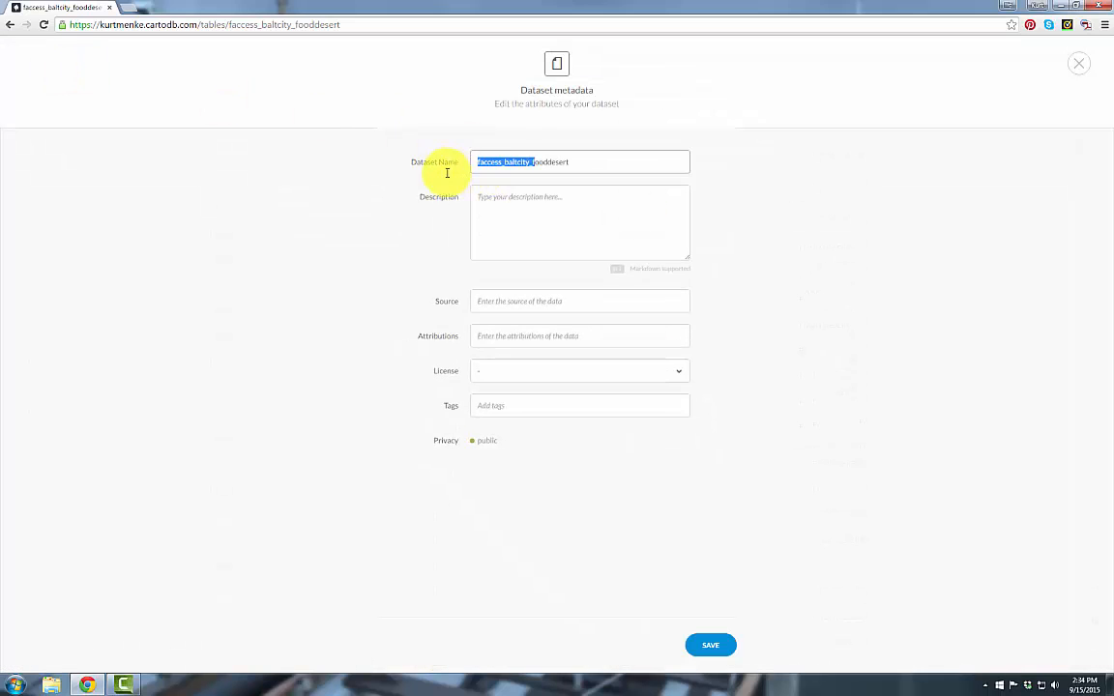
key("BackSpace")
key("Delete")
type("Deserts")
left_click(732, 646)
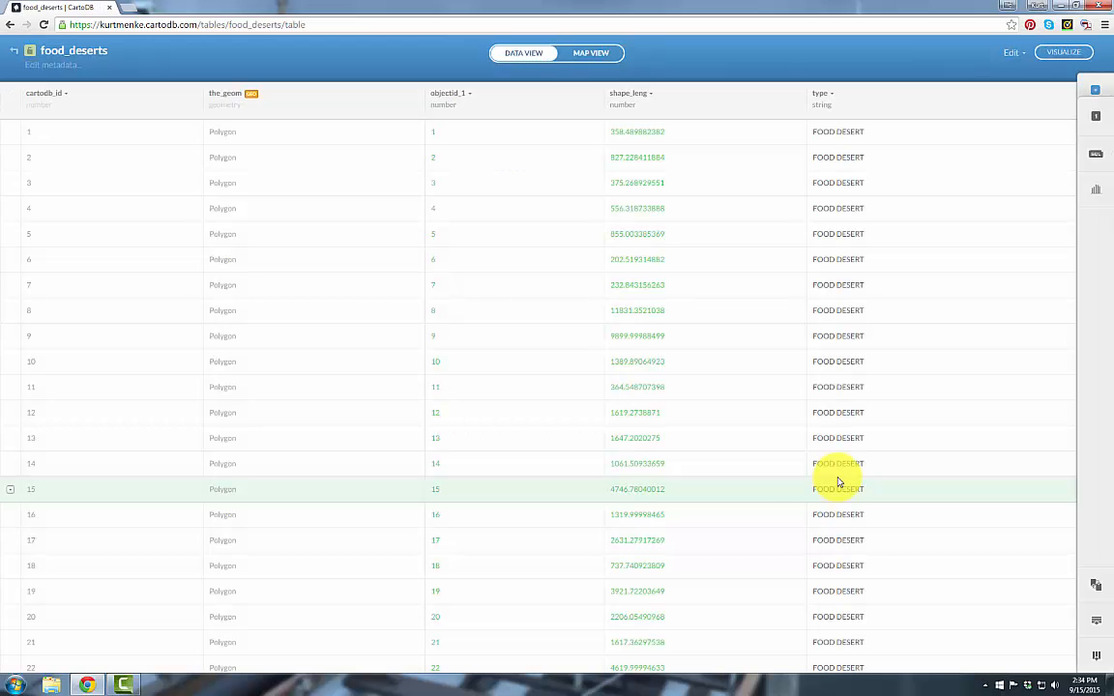
Step: Return to the Baltimore Diabetes map and change its basemap to the Here satellite imagery with road and place labels
left_click(17, 54)
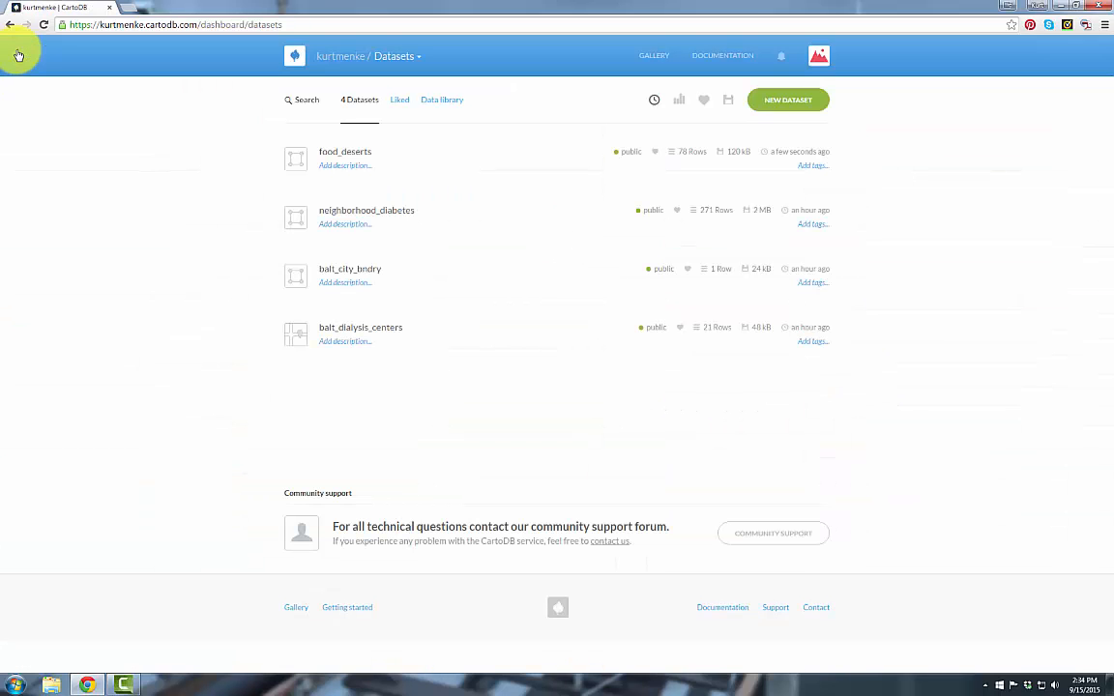
left_click(397, 58)
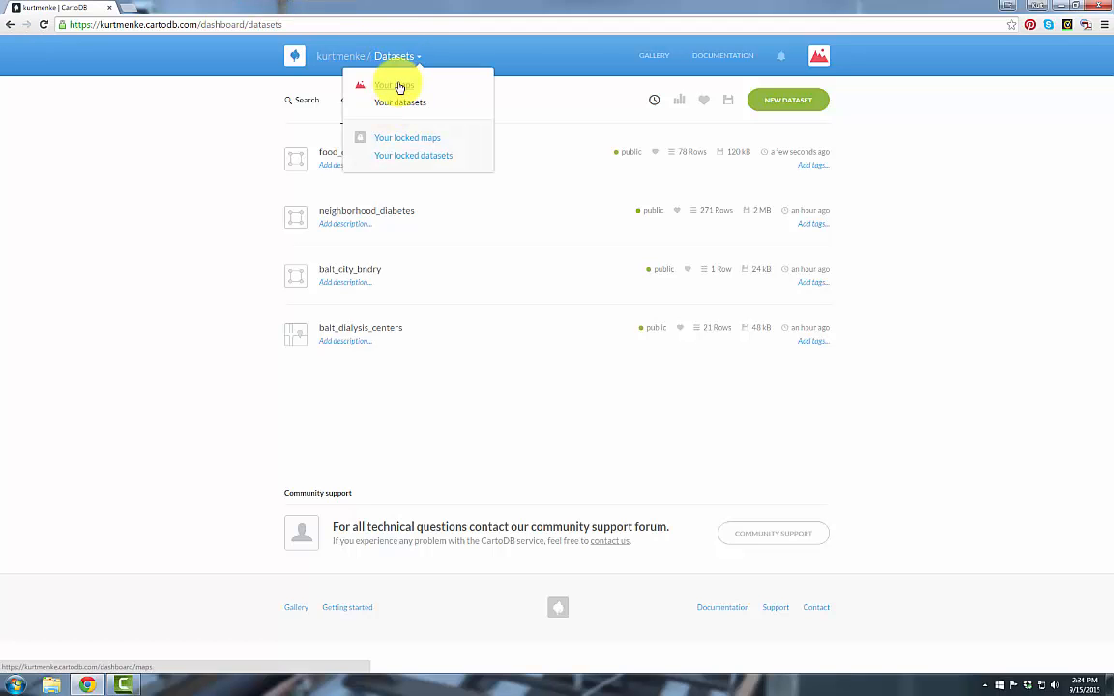
left_click(395, 86)
left_click(347, 253)
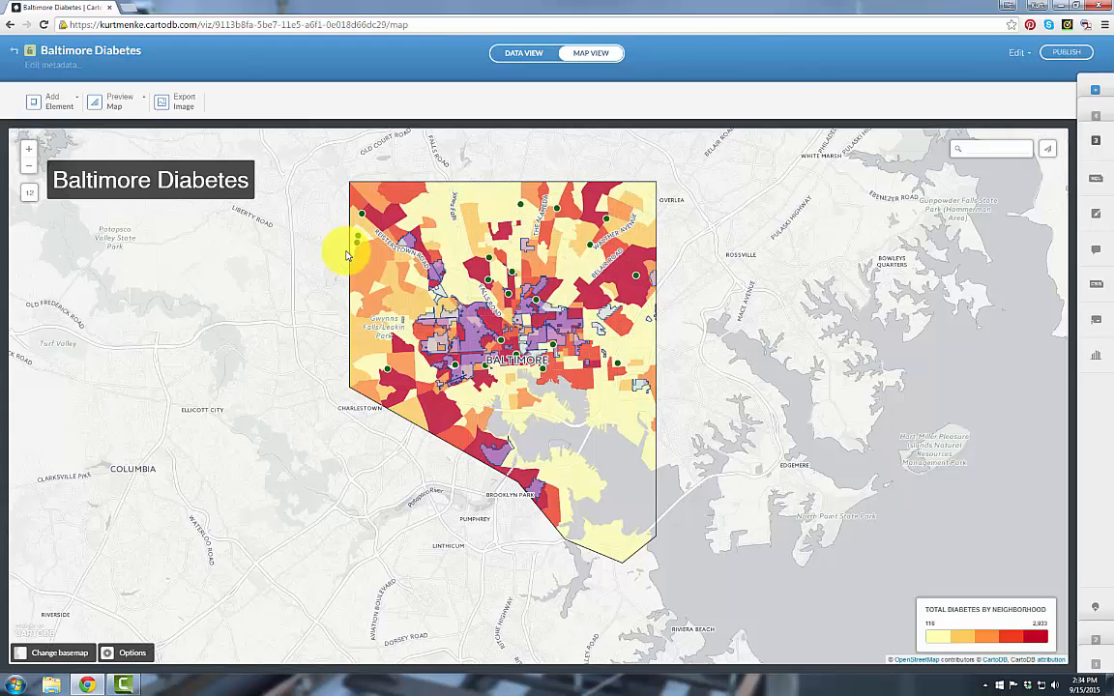
left_click(39, 655)
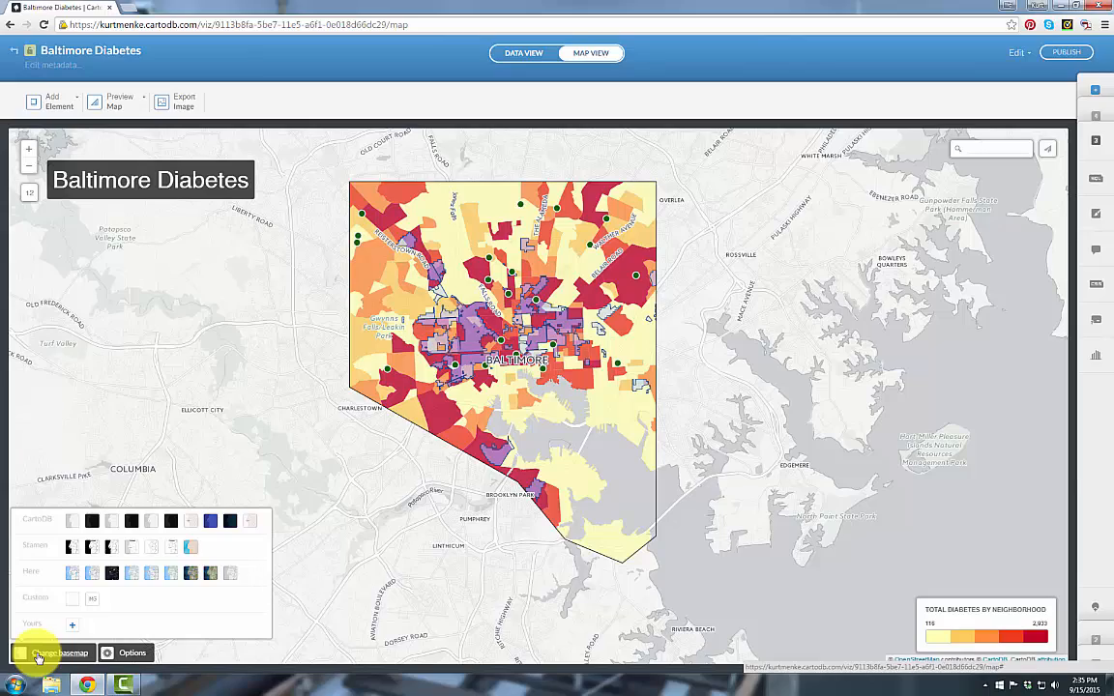
left_click(190, 574)
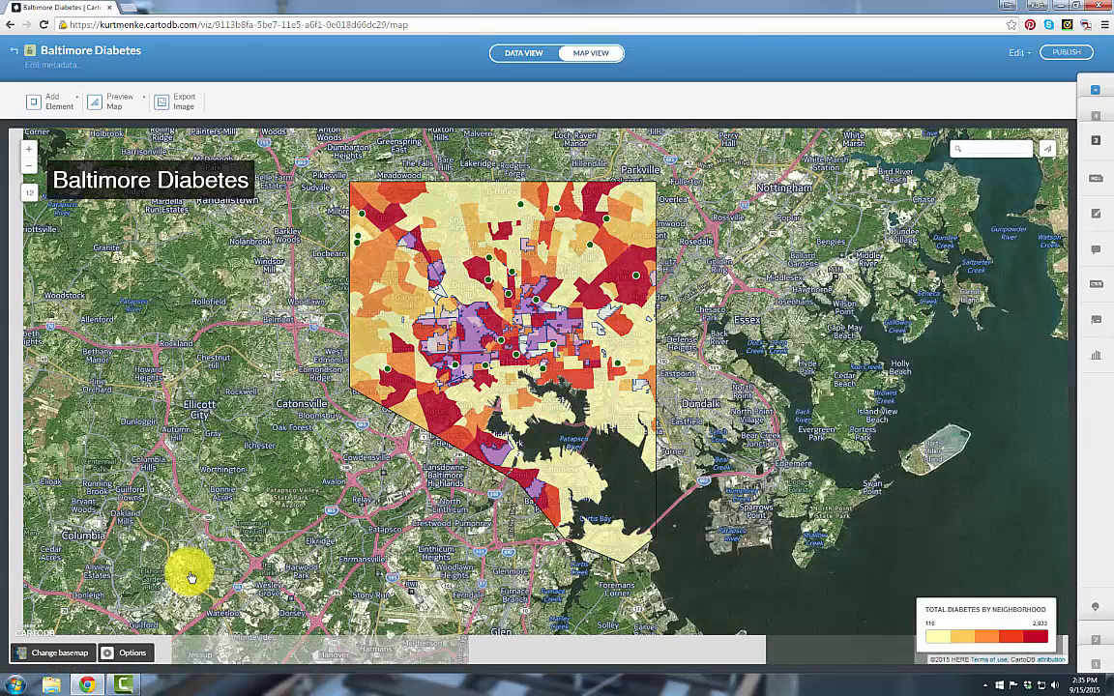